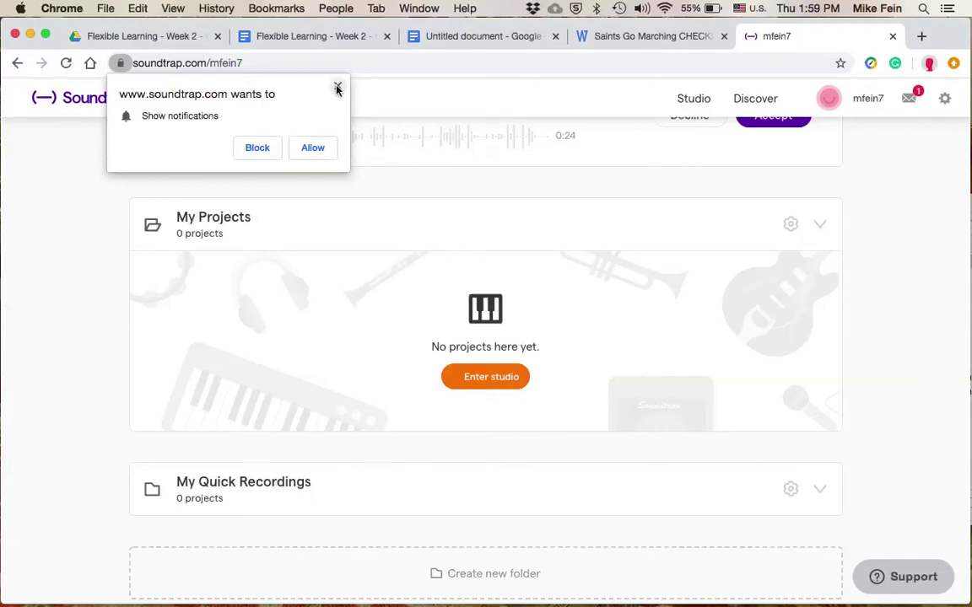
# - Close Chrome's 'Show notifications' permission prompt covering the Soundtrap dashboard
pyautogui.click(337, 88)
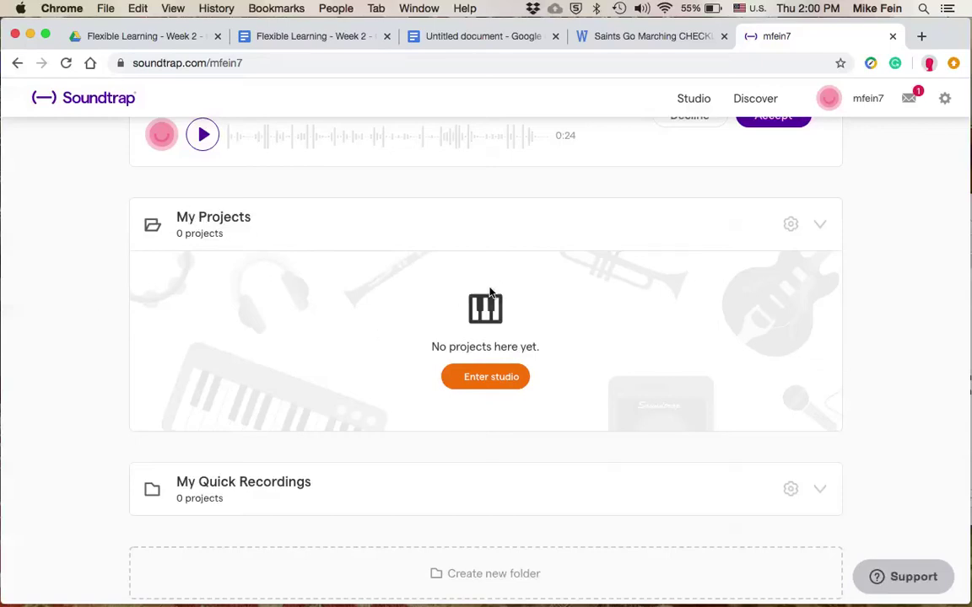
# - Enter the studio and create a new blank Music project
pyautogui.click(510, 380)
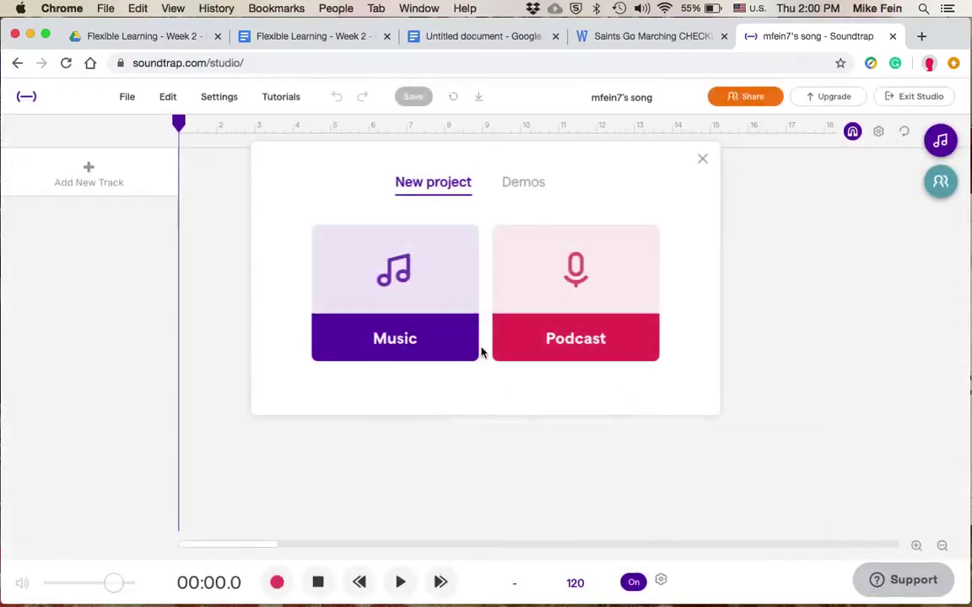
pyautogui.click(381, 287)
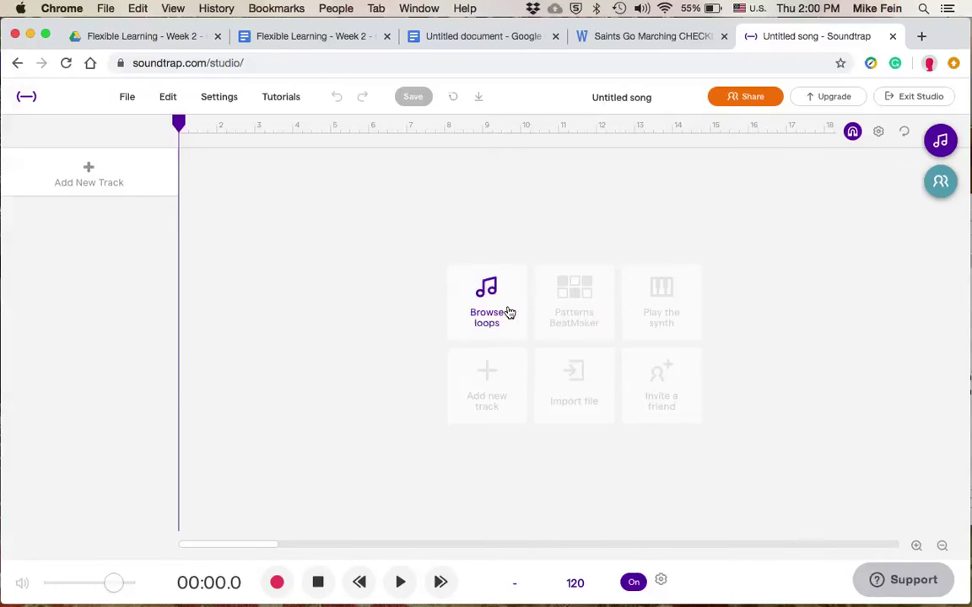
# - Add a Piano & keyboards track using the Grand Piano instrument
pyautogui.click(487, 392)
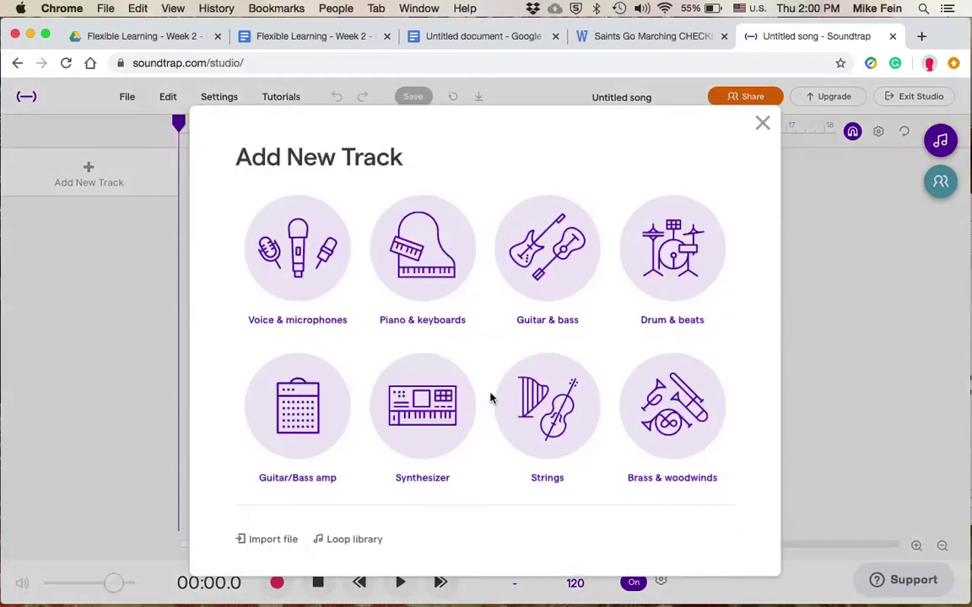
pyautogui.click(431, 255)
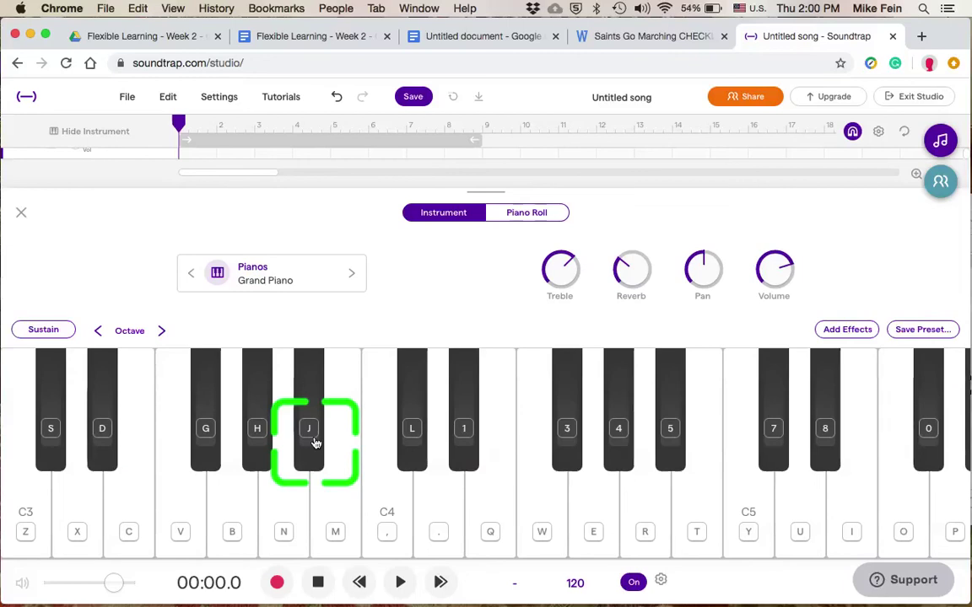
pyautogui.press('z')
pyautogui.press('z')
pyautogui.press('x')
pyautogui.press('c')
pyautogui.press('v')
pyautogui.press('b')
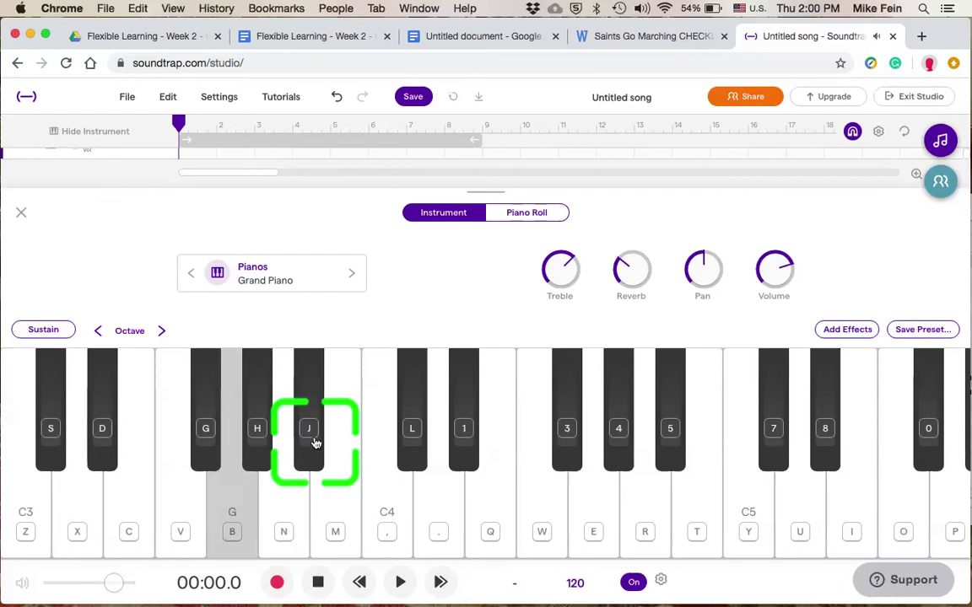
pyautogui.press('n')
pyautogui.press('m')
pyautogui.press(',')
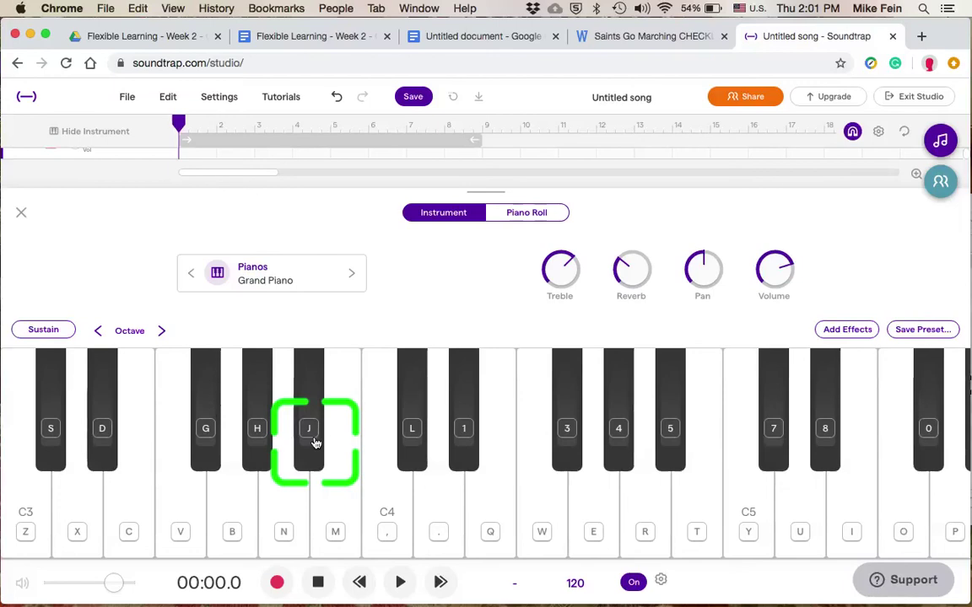
pyautogui.press('z')
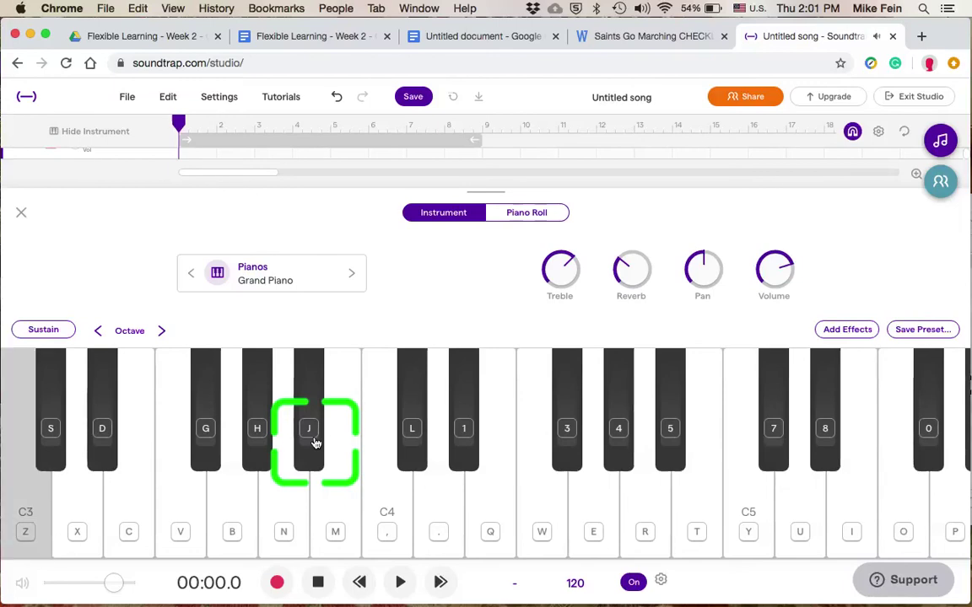
pyautogui.press('b')
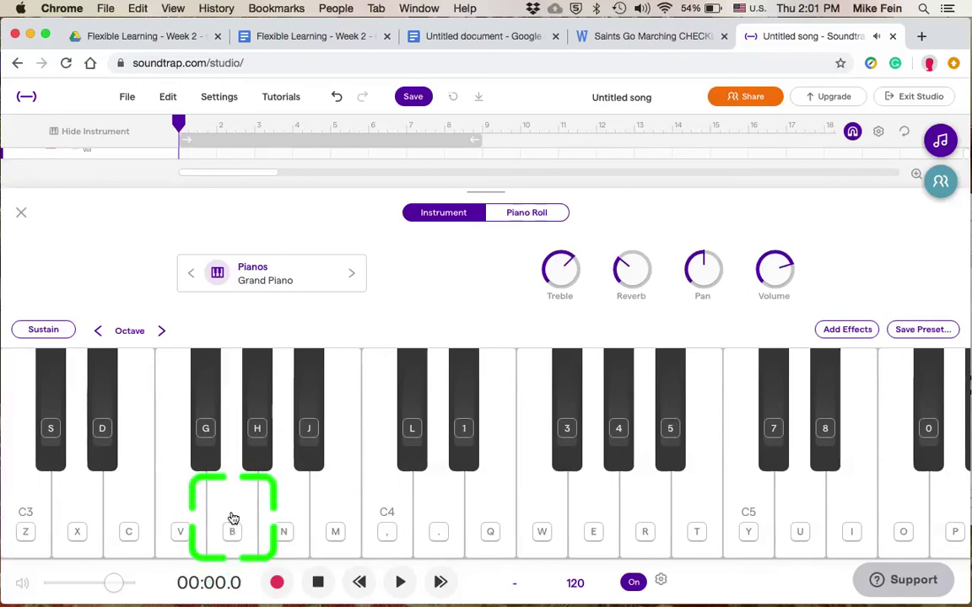
pyautogui.click(32, 525)
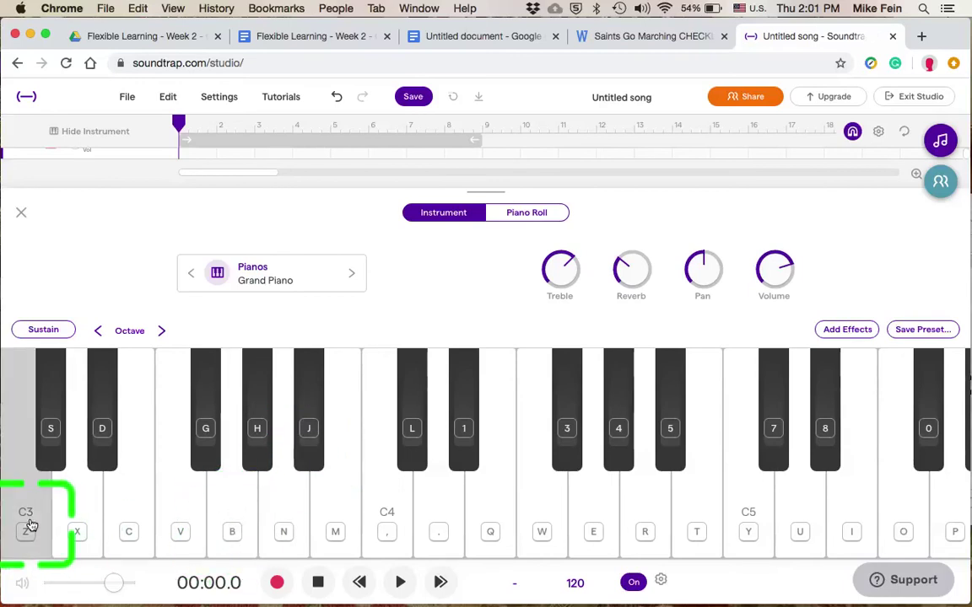
pyautogui.click(74, 520)
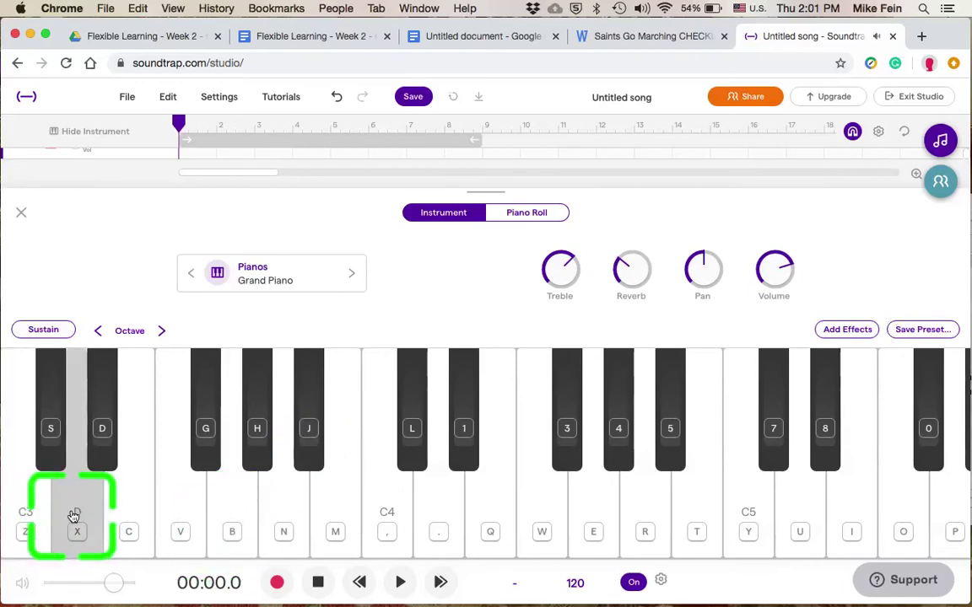
pyautogui.click(128, 521)
pyautogui.click(182, 523)
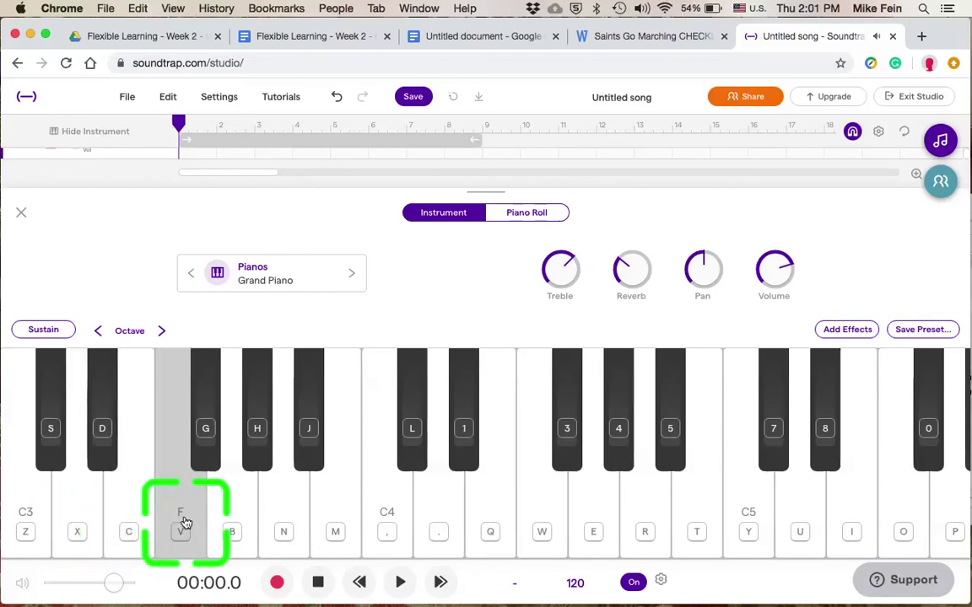
pyautogui.click(235, 524)
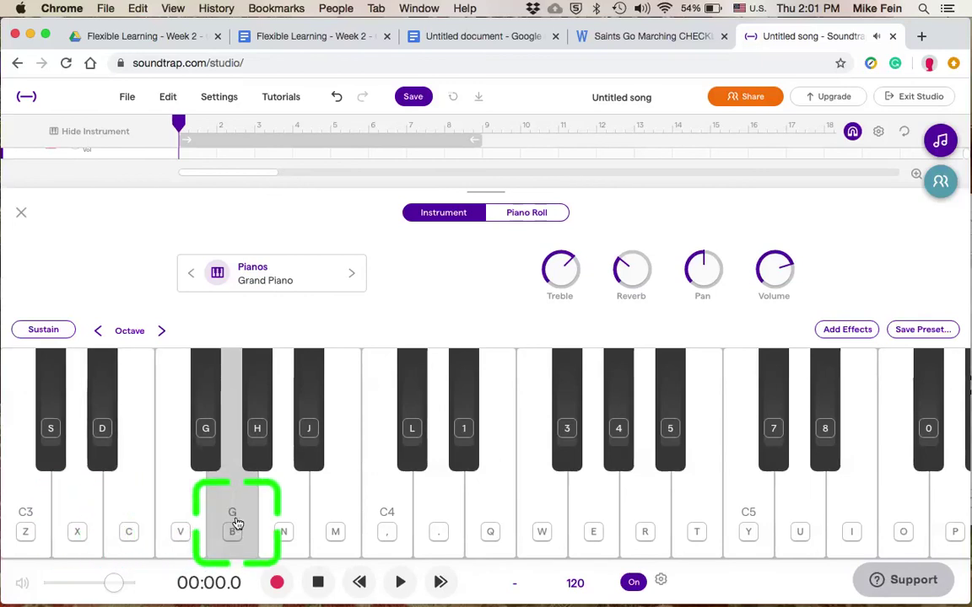
pyautogui.click(21, 213)
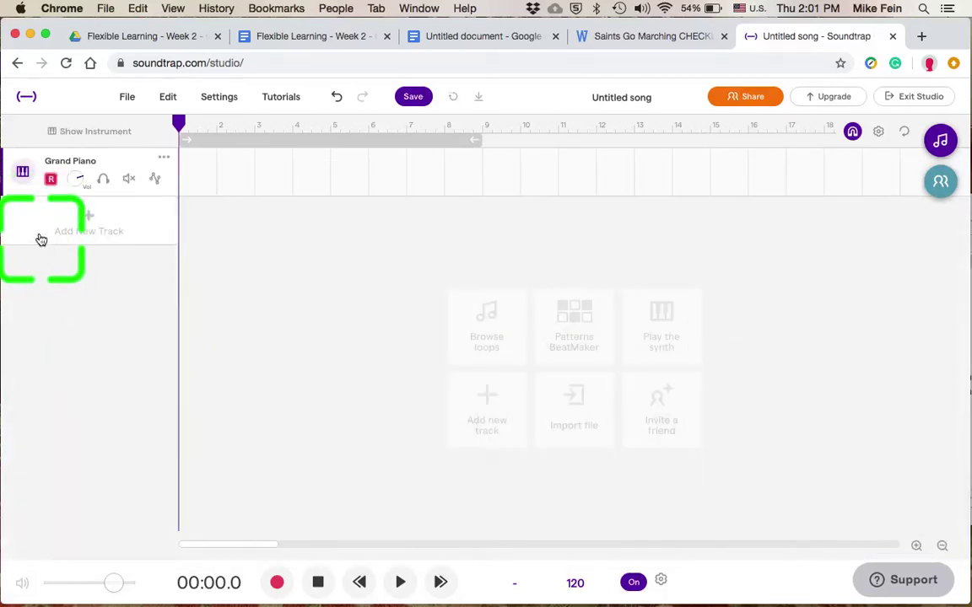
pyautogui.click(24, 172)
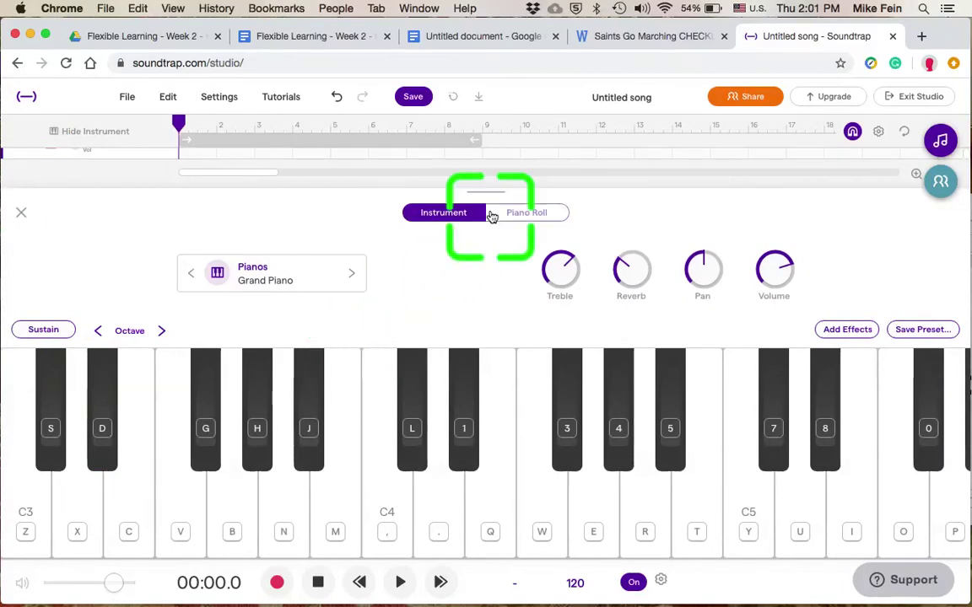
pyautogui.click(519, 218)
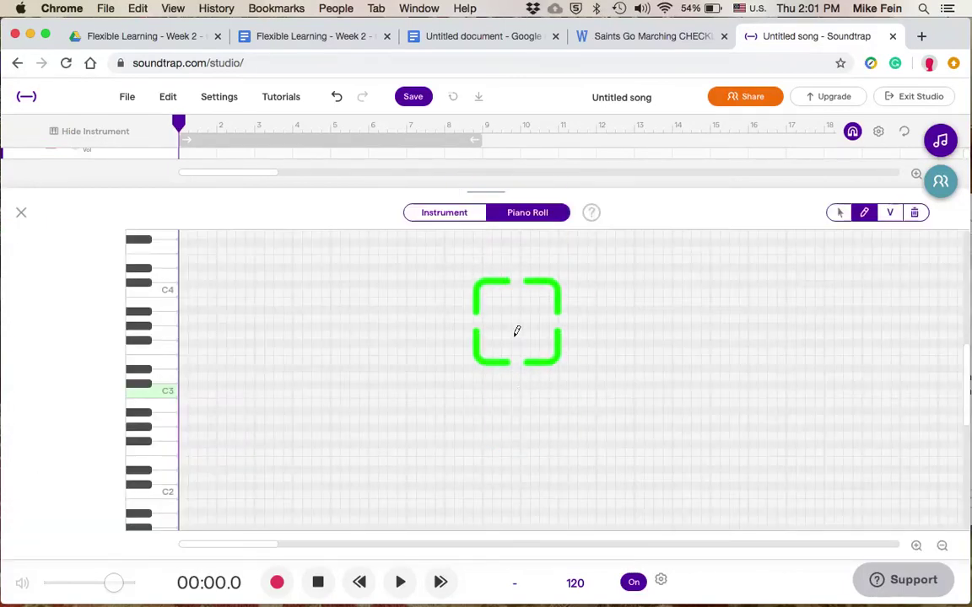
pyautogui.click(437, 221)
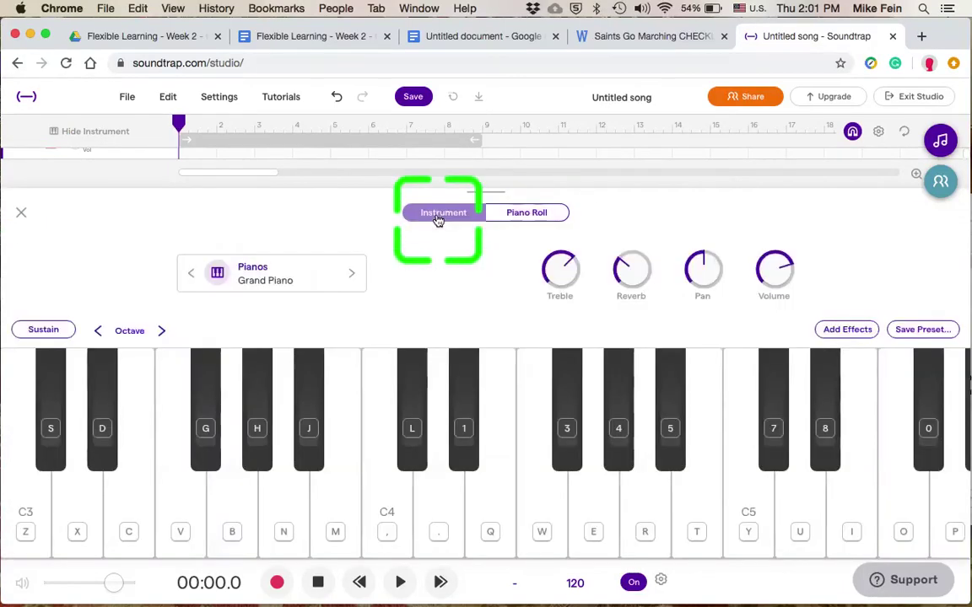
# - Change the song tempo from 120 to 90 BPM
pyautogui.click(576, 585)
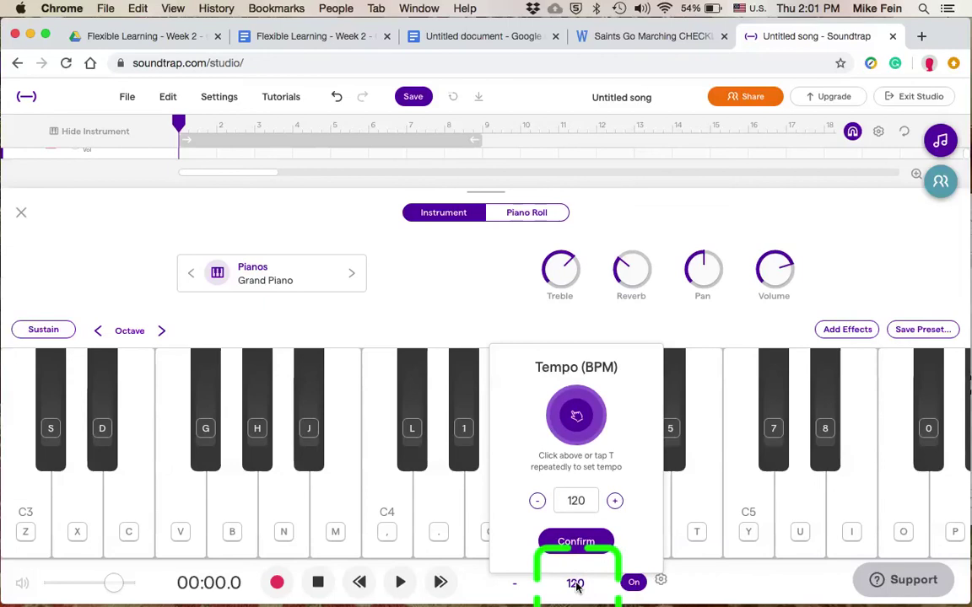
pyautogui.doubleClick(588, 500)
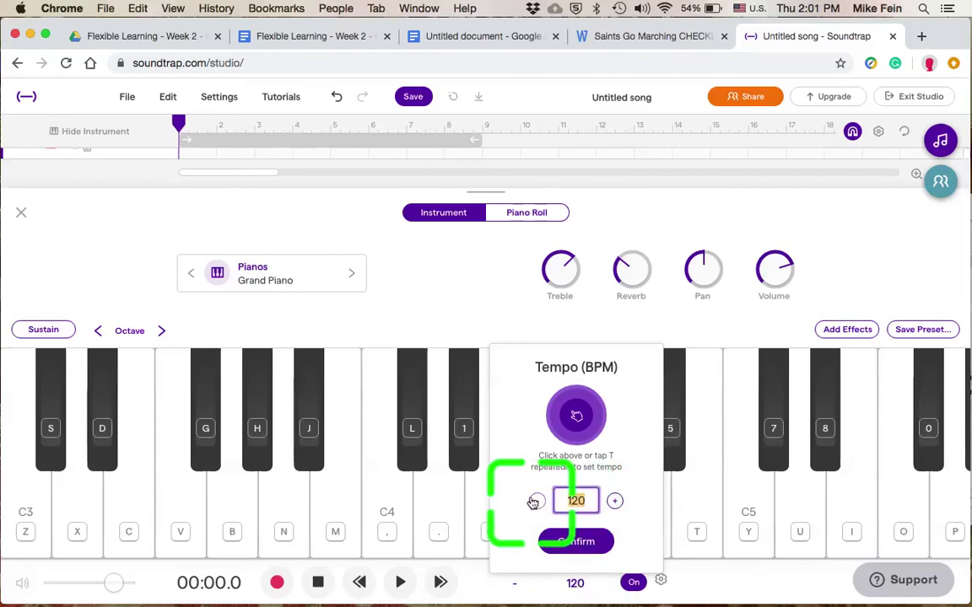
pyautogui.click(576, 541)
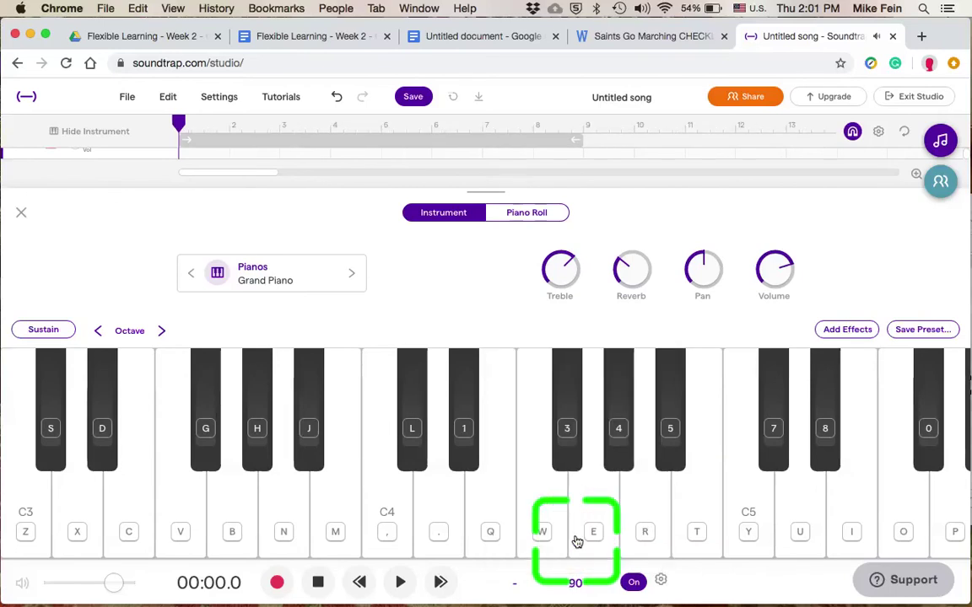
# - Switch the metronome sound to Clave and adjust its volume knob
pyautogui.click(662, 581)
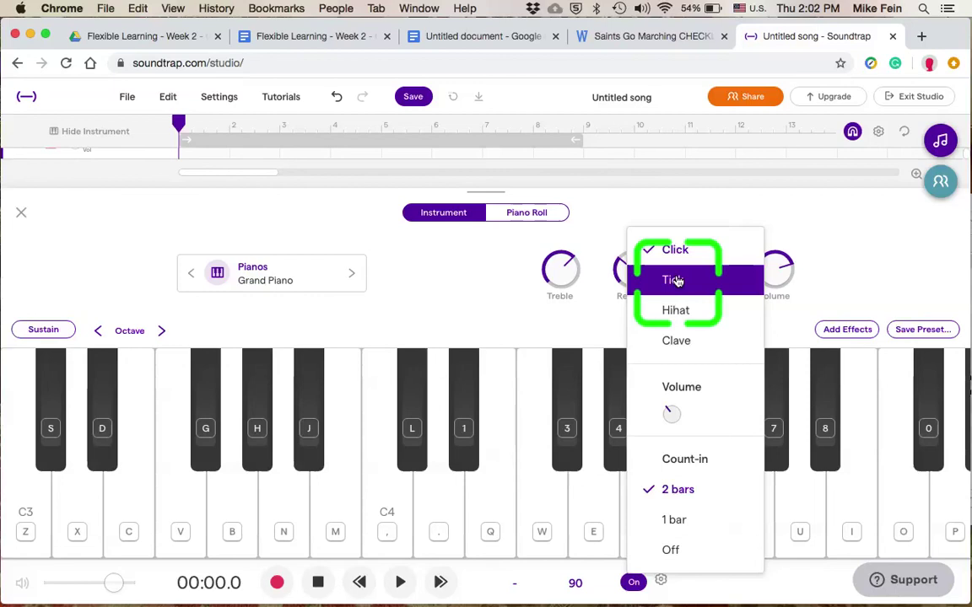
pyautogui.click(682, 341)
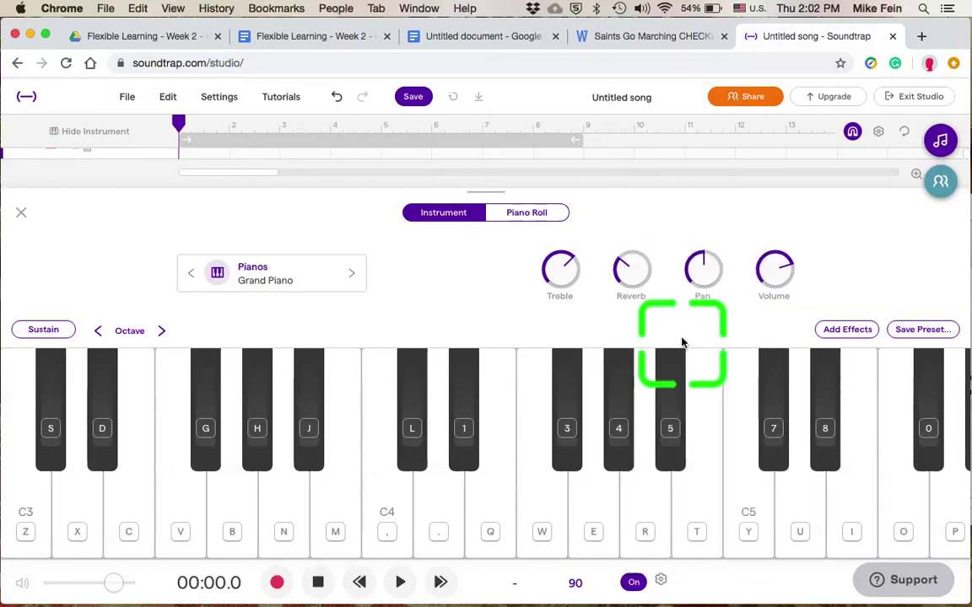
pyautogui.click(660, 581)
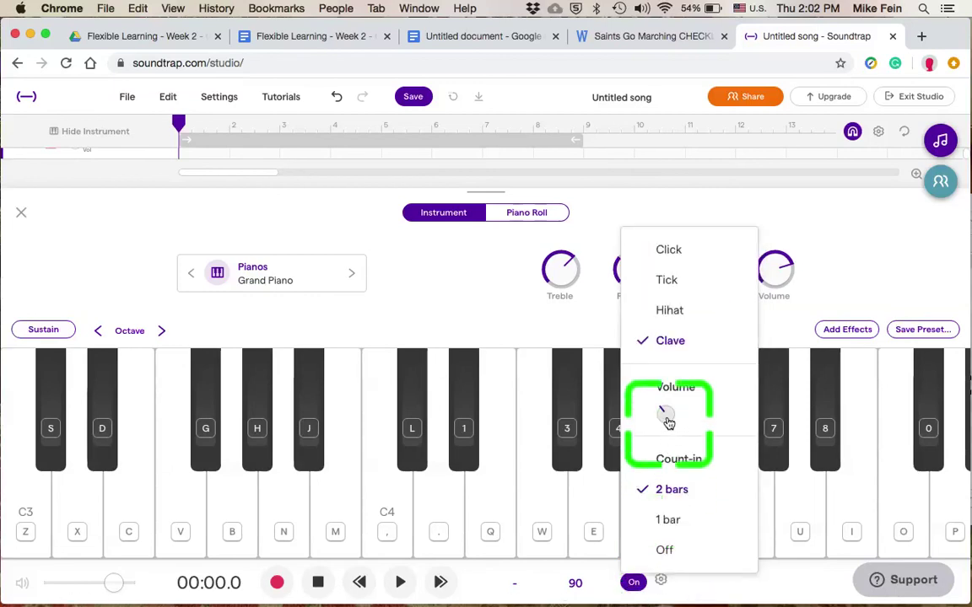
pyautogui.moveTo(668, 422); pyautogui.dragTo(669, 329)
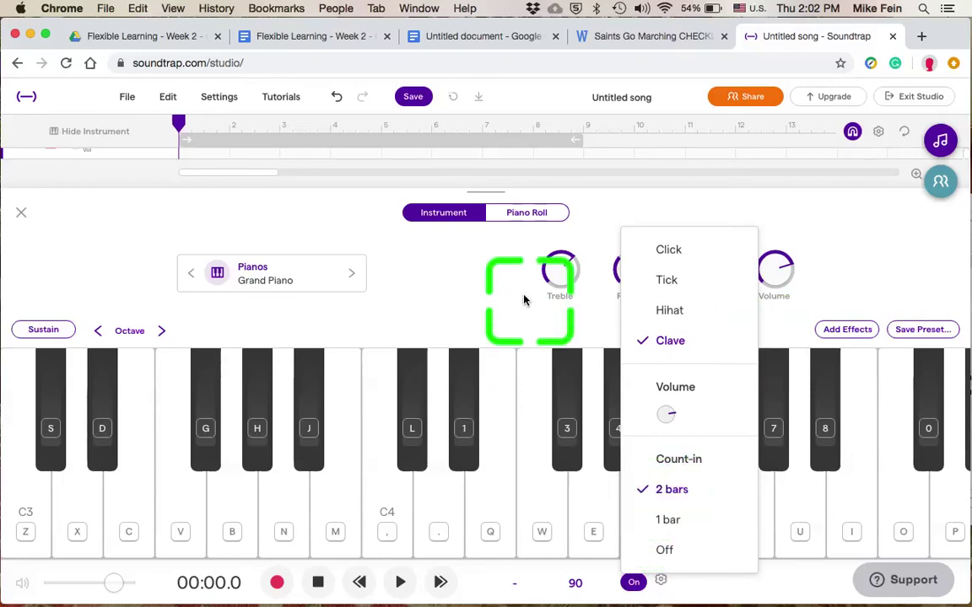
pyautogui.click(466, 318)
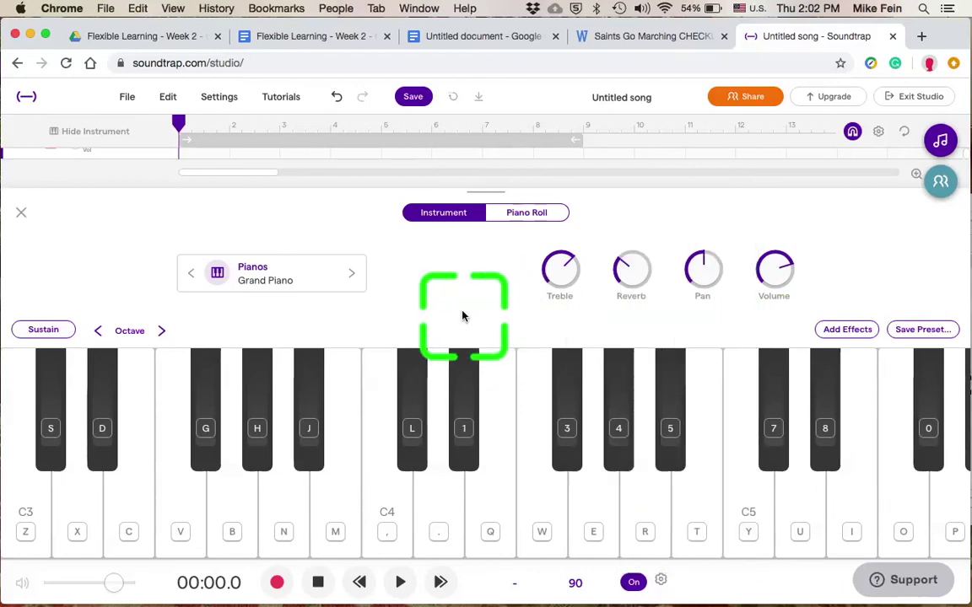
# - View the melody in 'When the Saints Notation.pdf' on Google Drive, then return to Soundtrap
pyautogui.click(146, 38)
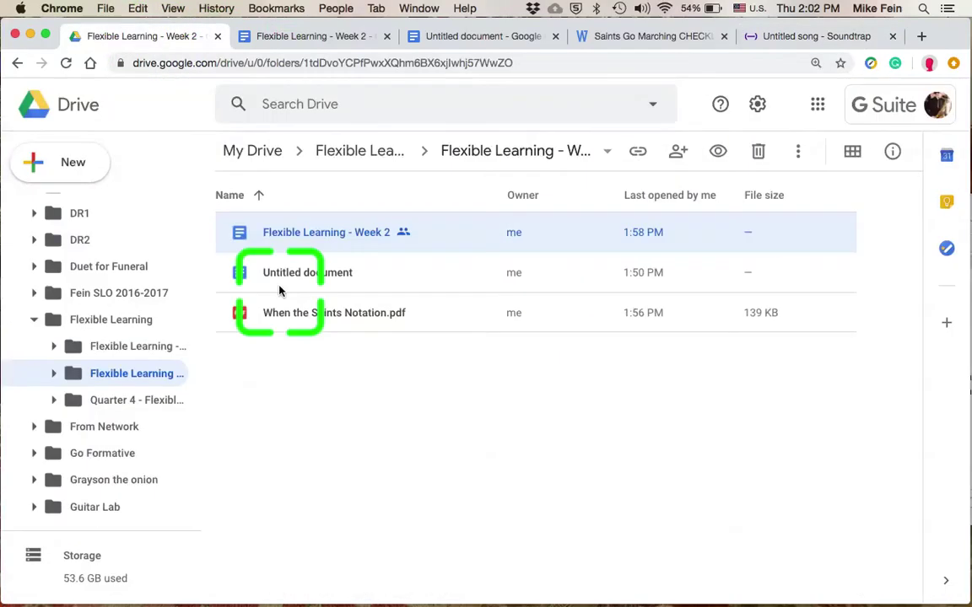
pyautogui.doubleClick(305, 314)
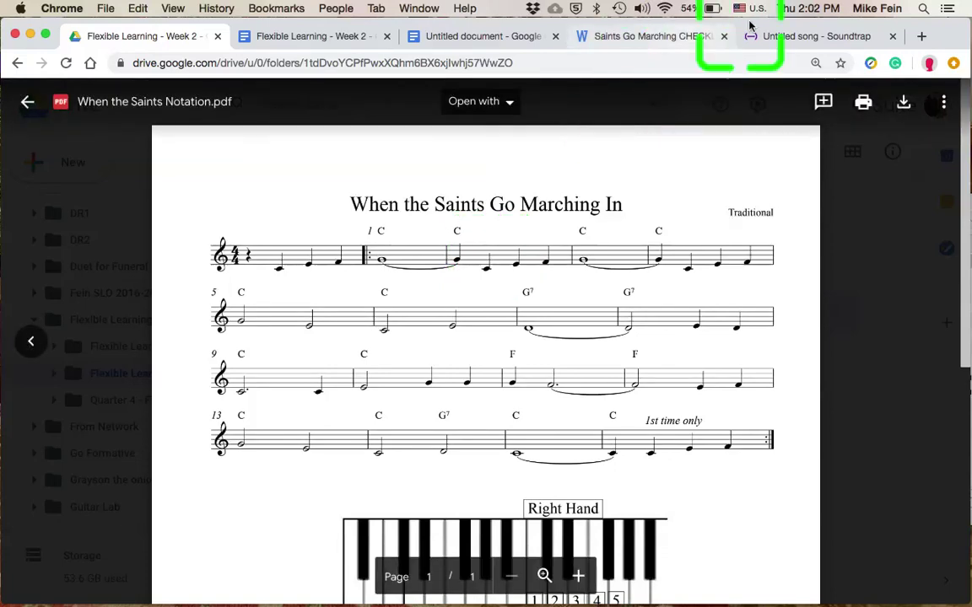
pyautogui.click(797, 36)
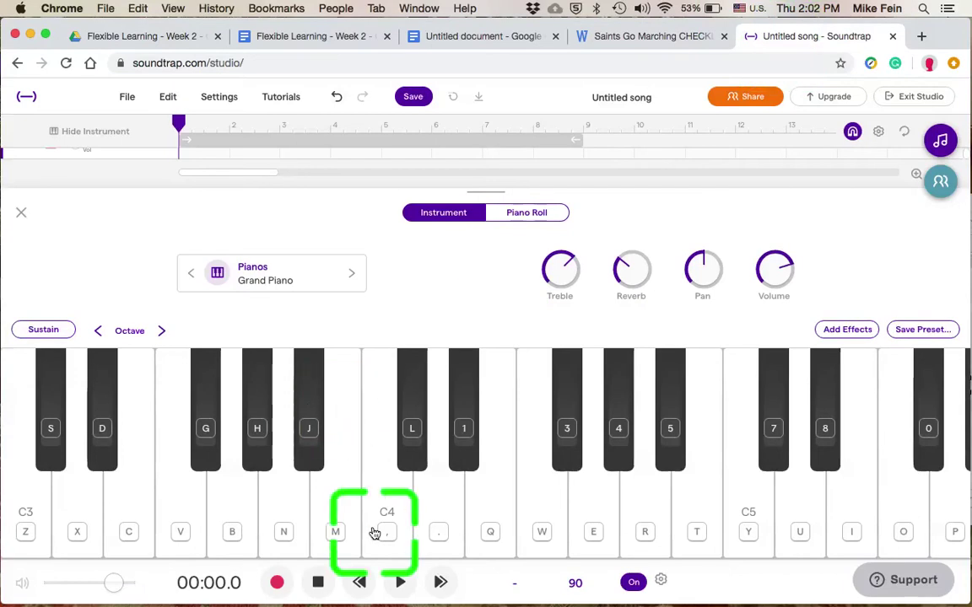
# - Start recording and play the opening phrases C-E-F-G-G, C-E-F-G-G, C-E-F-G-E-C-E-D
pyautogui.click(278, 583)
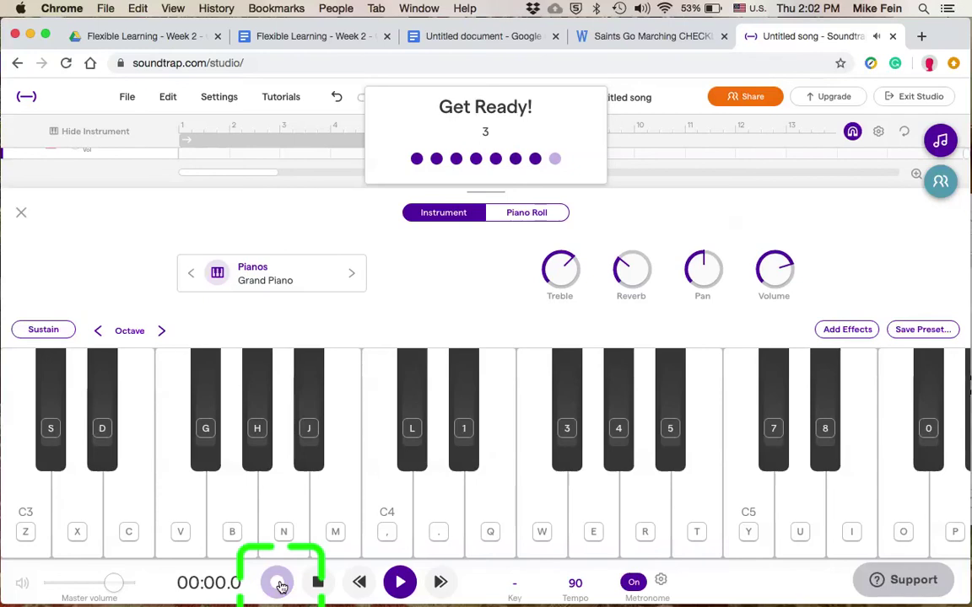
pyautogui.press('z')
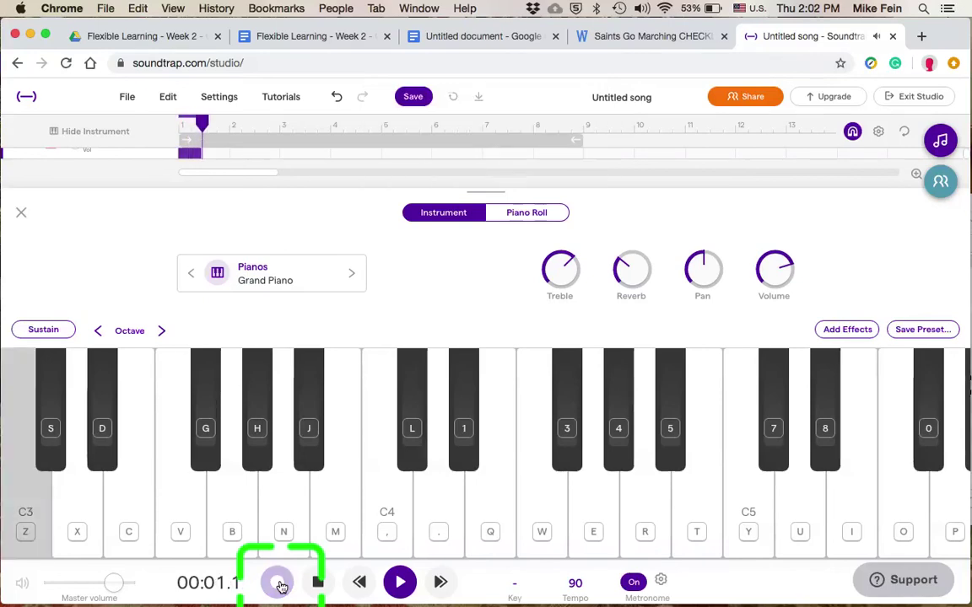
pyautogui.press('c')
pyautogui.press('v')
pyautogui.press('b')
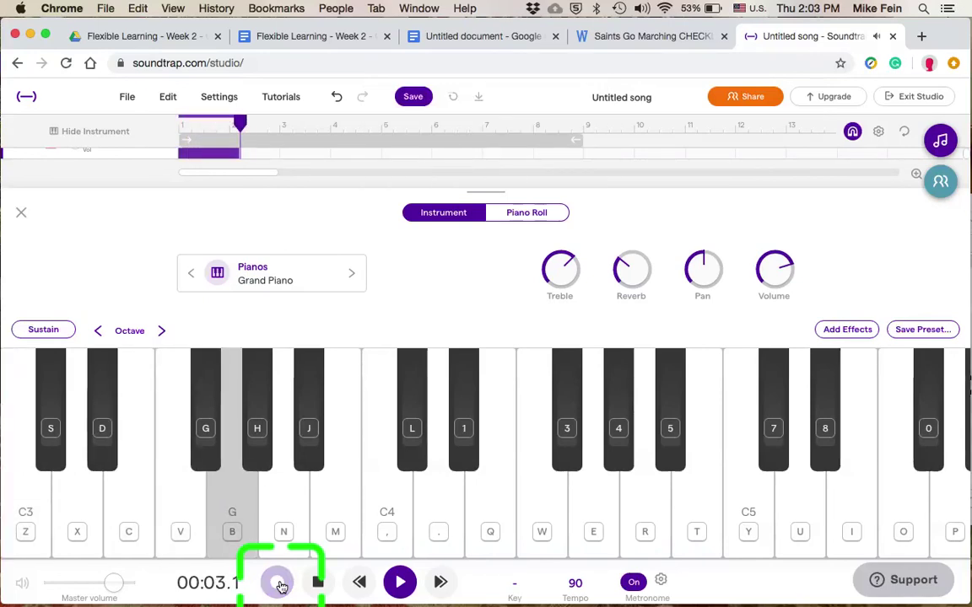
pyautogui.press('b')
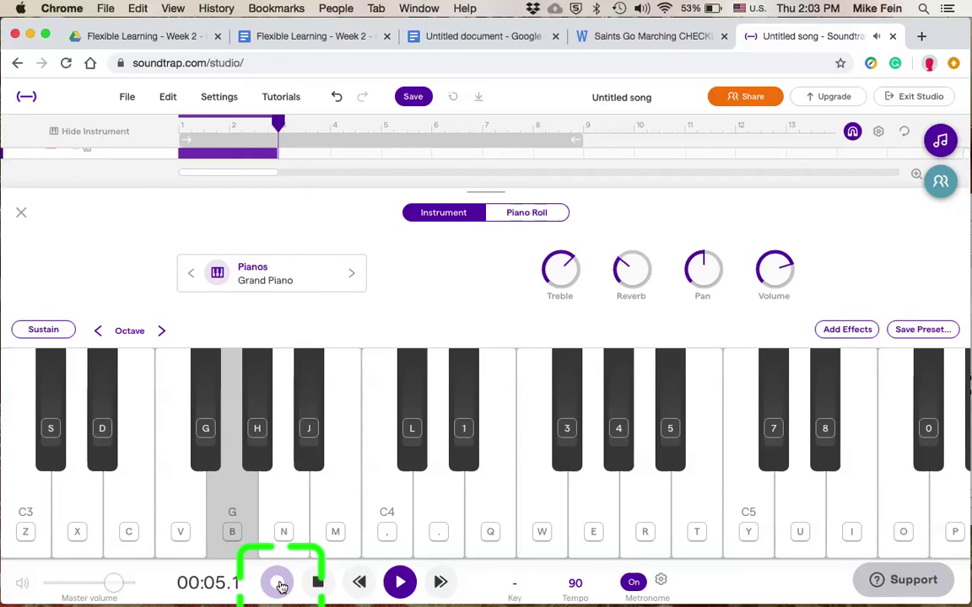
pyautogui.press('z')
pyautogui.press('c')
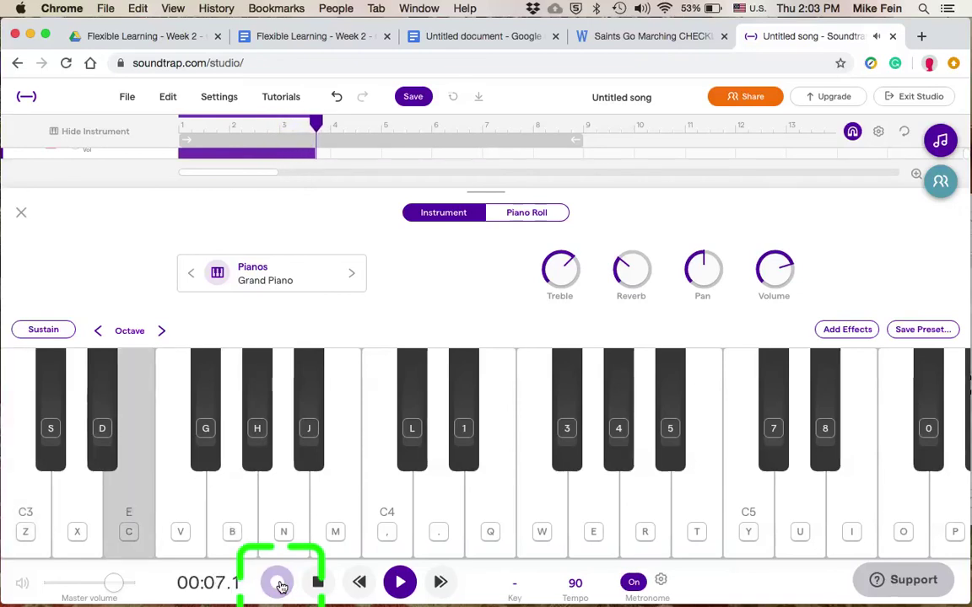
pyautogui.press('v')
pyautogui.press('b')
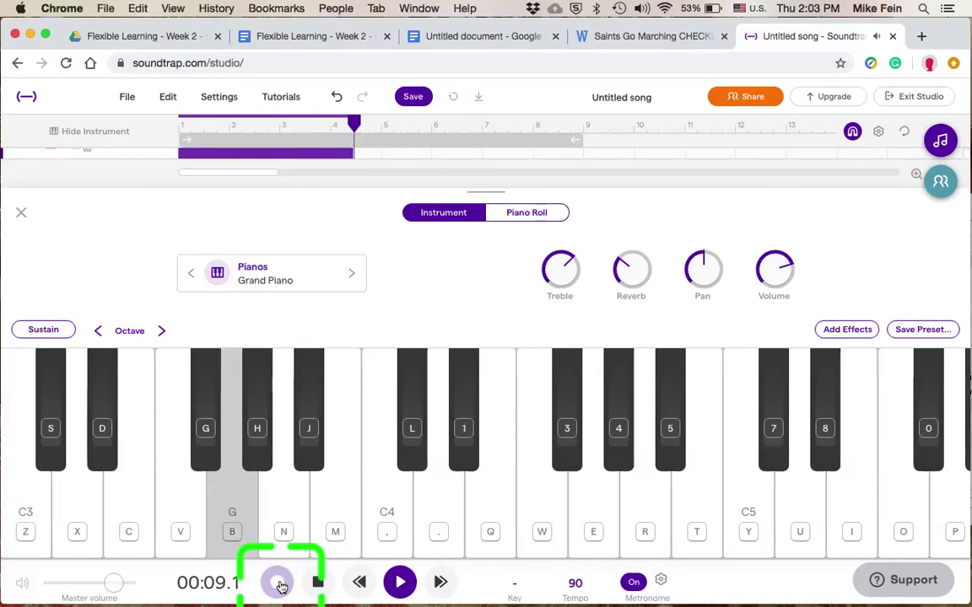
pyautogui.press('b')
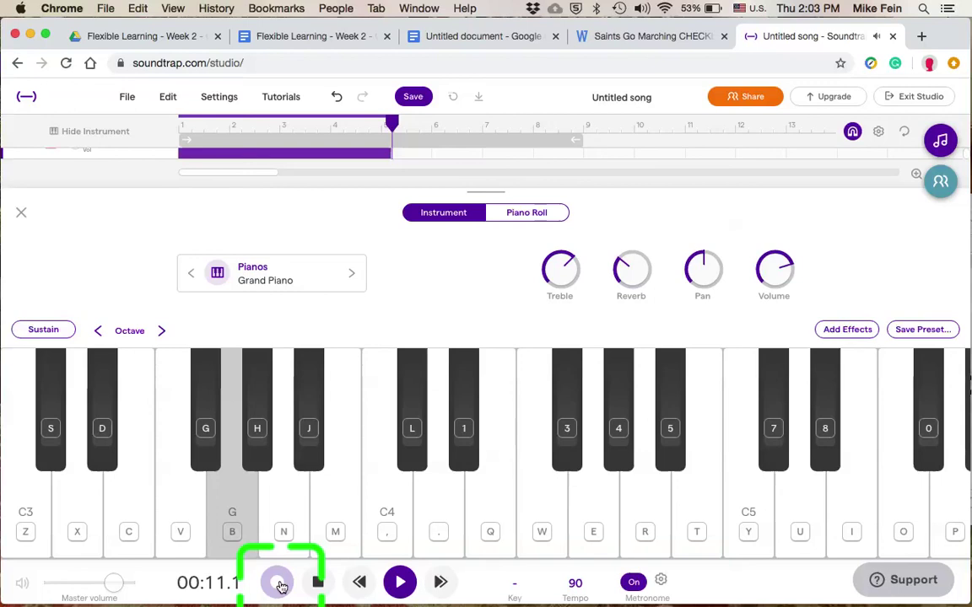
pyautogui.press('z')
pyautogui.press('c')
pyautogui.press('v')
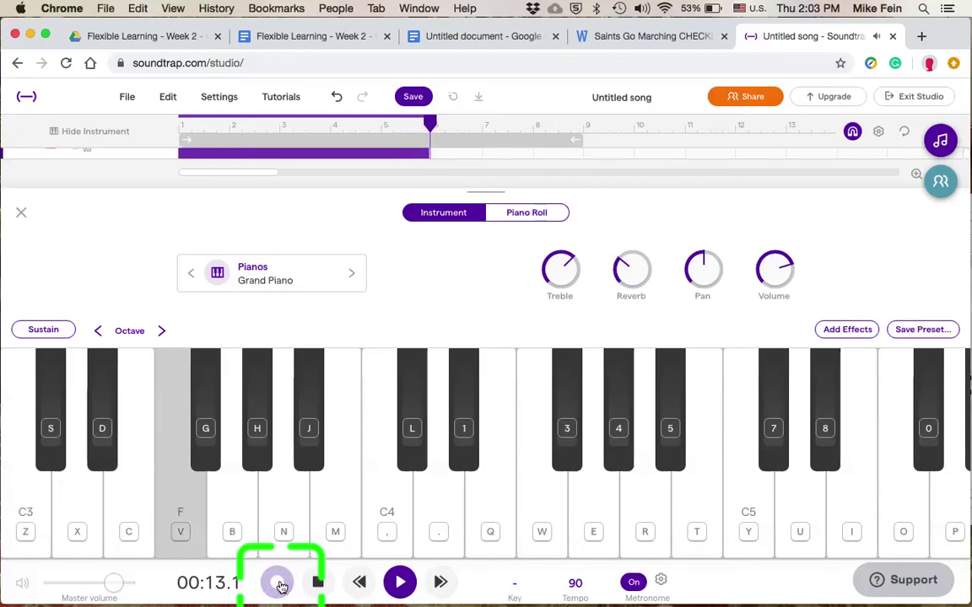
pyautogui.press('b')
pyautogui.press('c')
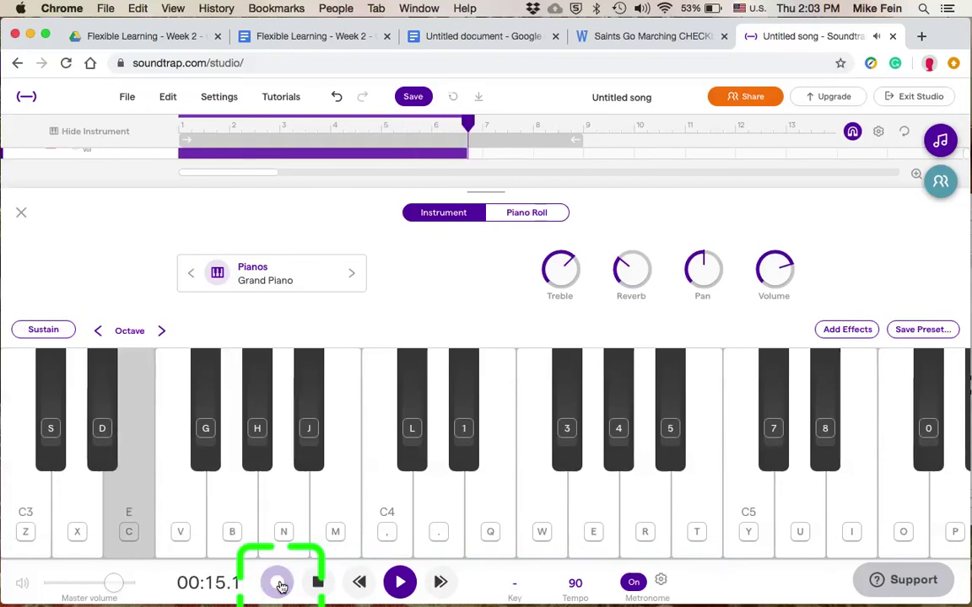
pyautogui.press('z')
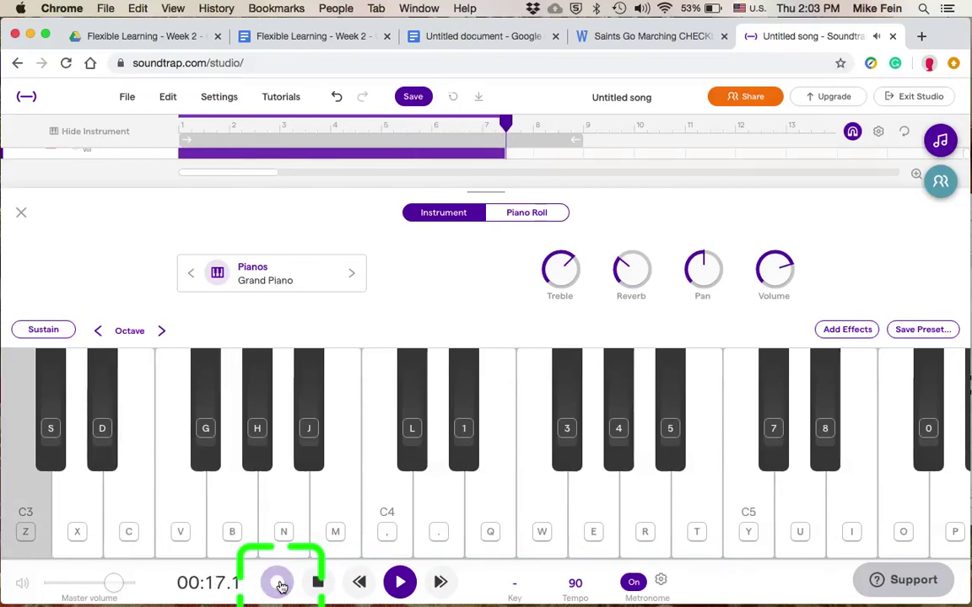
pyautogui.press('c')
pyautogui.press('x')
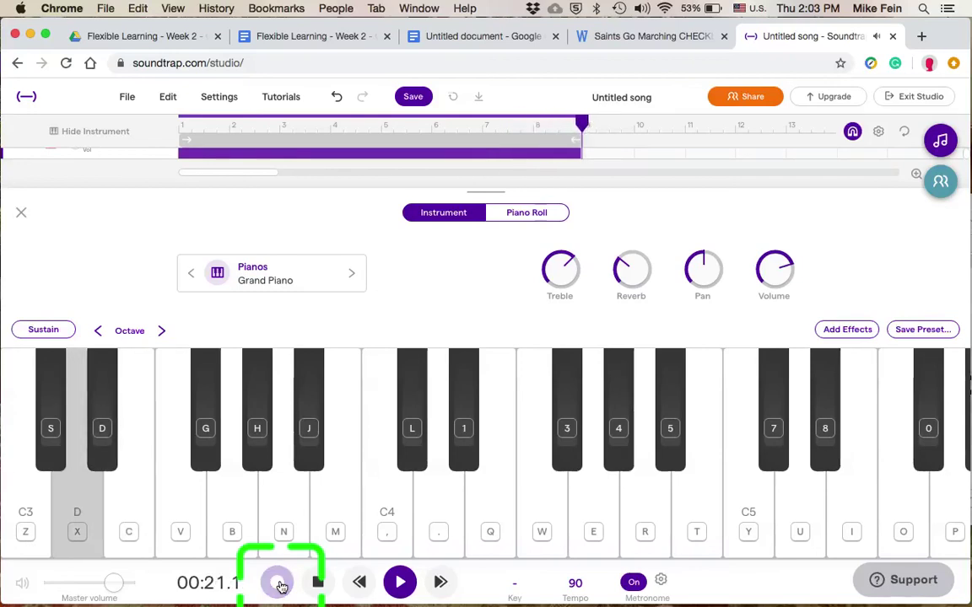
# - Play the closing phrases E-D-C, C-E-G-G-F, E-F-G-E-C-D-C to finish the melody
pyautogui.press('c')
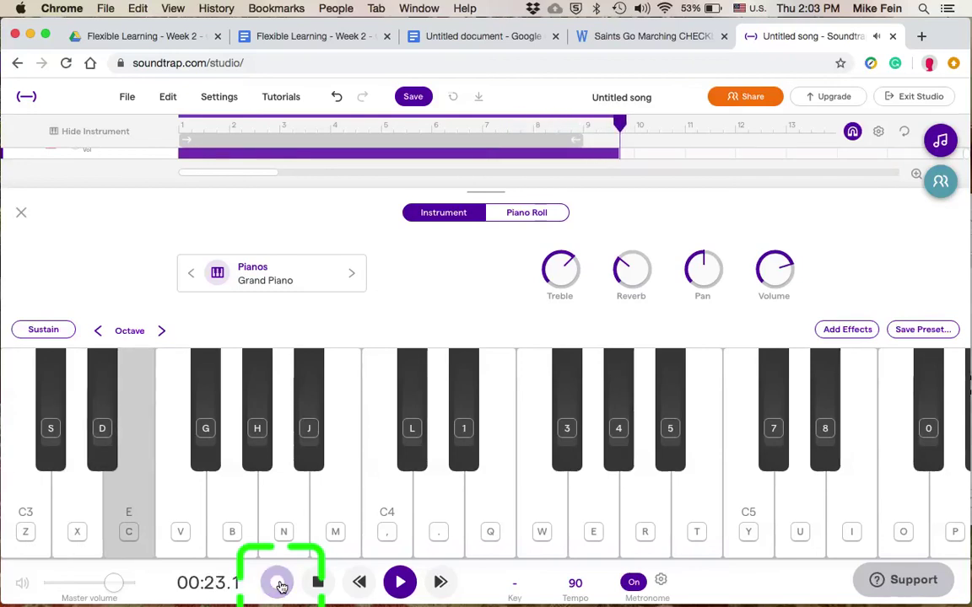
pyautogui.press('x')
pyautogui.press('z')
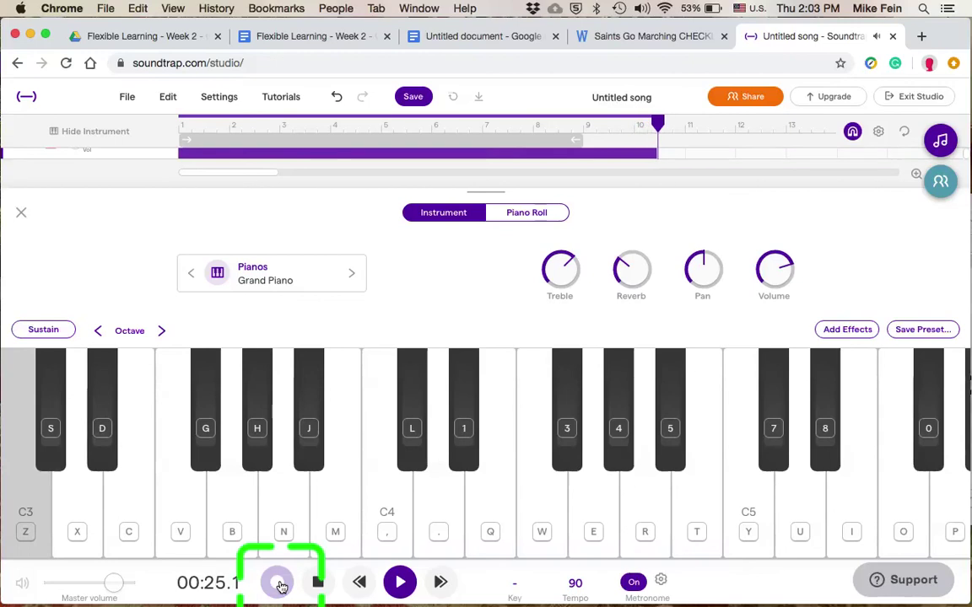
pyautogui.press('z')
pyautogui.press('c')
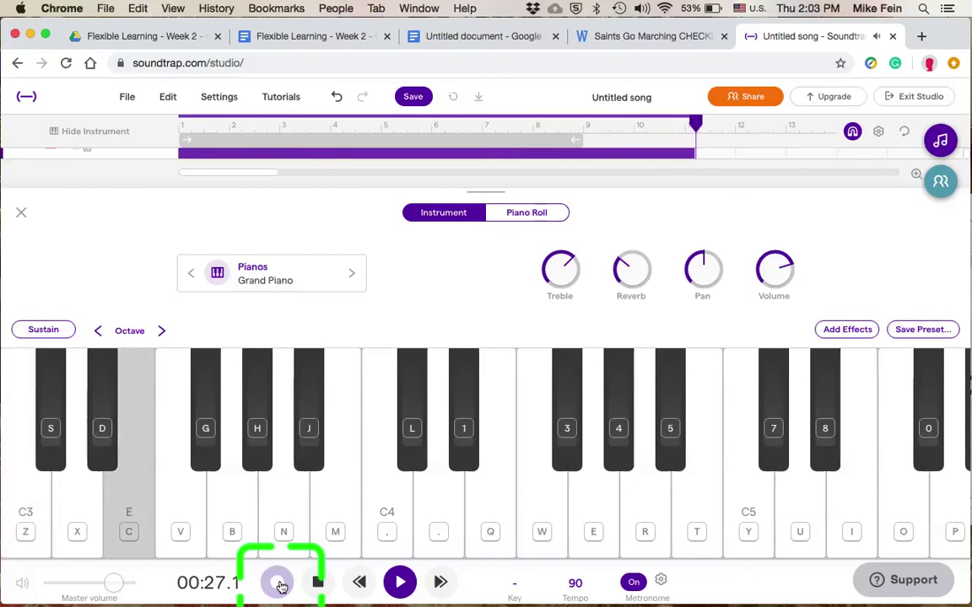
pyautogui.press('b')
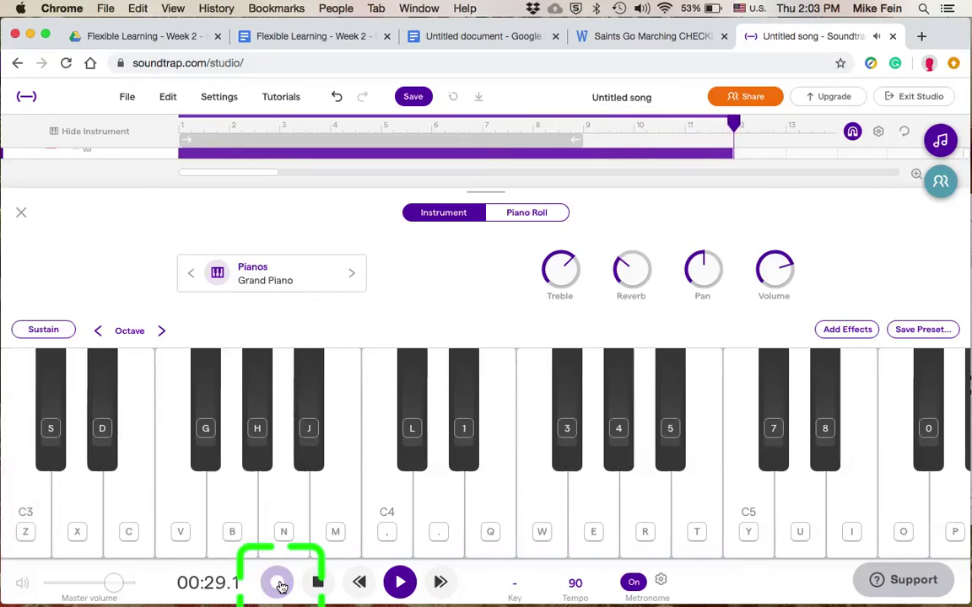
pyautogui.press('b')
pyautogui.press('v')
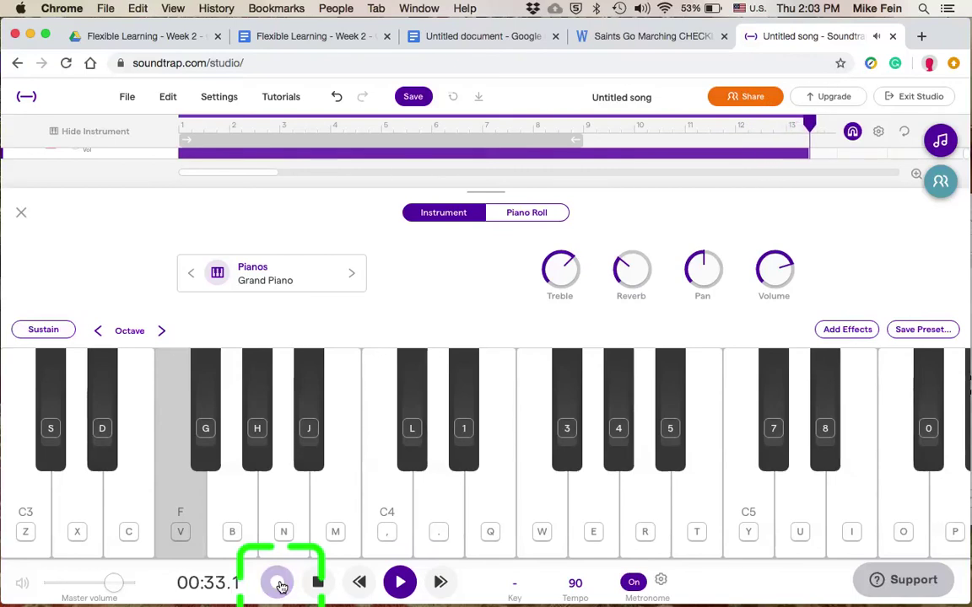
pyautogui.press('c')
pyautogui.press('v')
pyautogui.press('b')
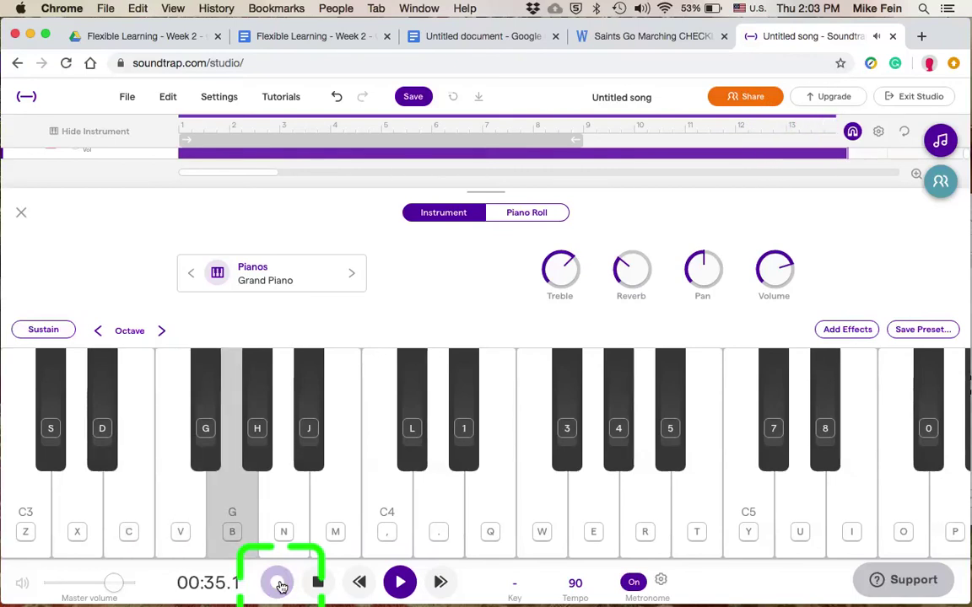
pyautogui.press('c')
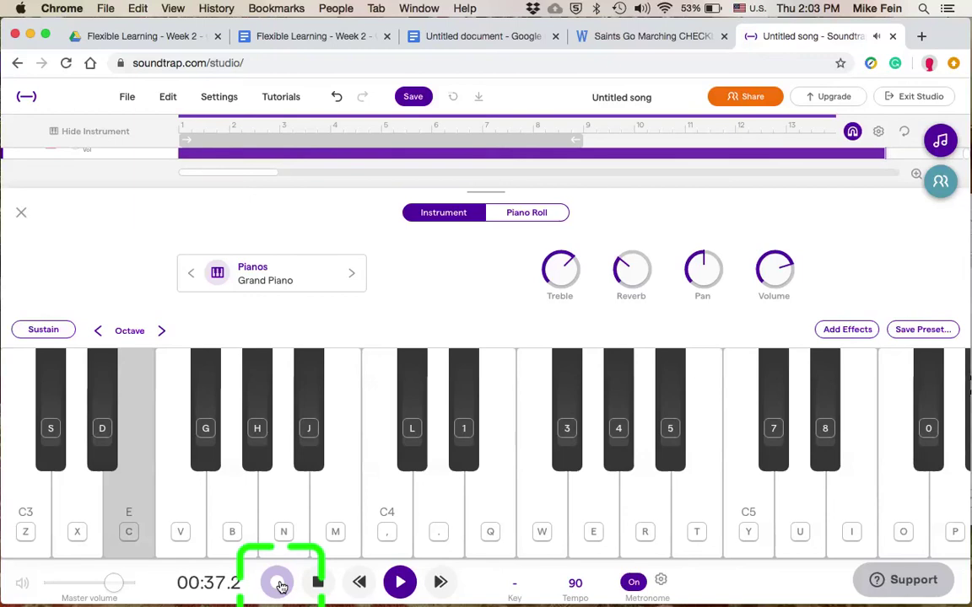
pyautogui.press('z')
pyautogui.press('x')
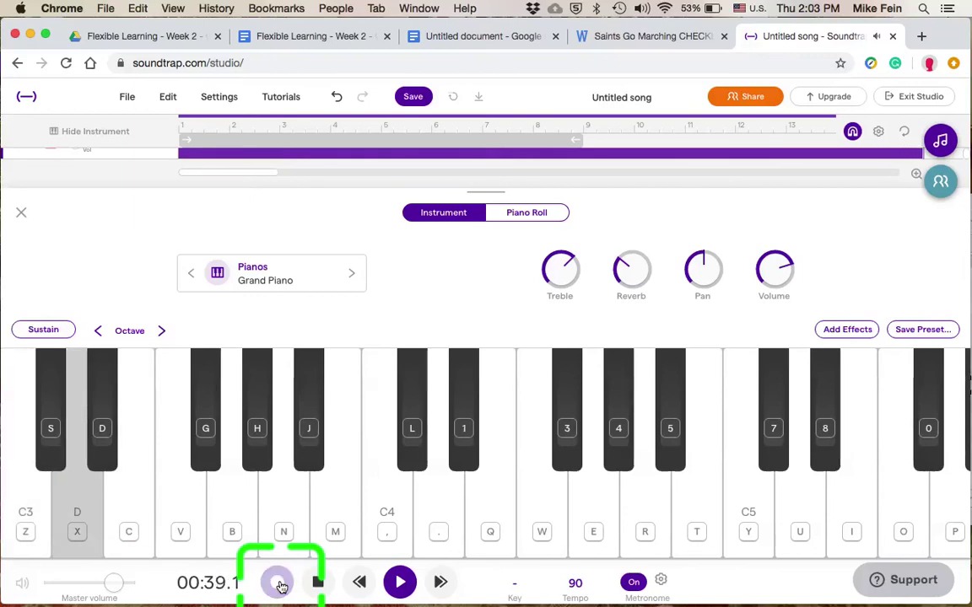
pyautogui.press('z')
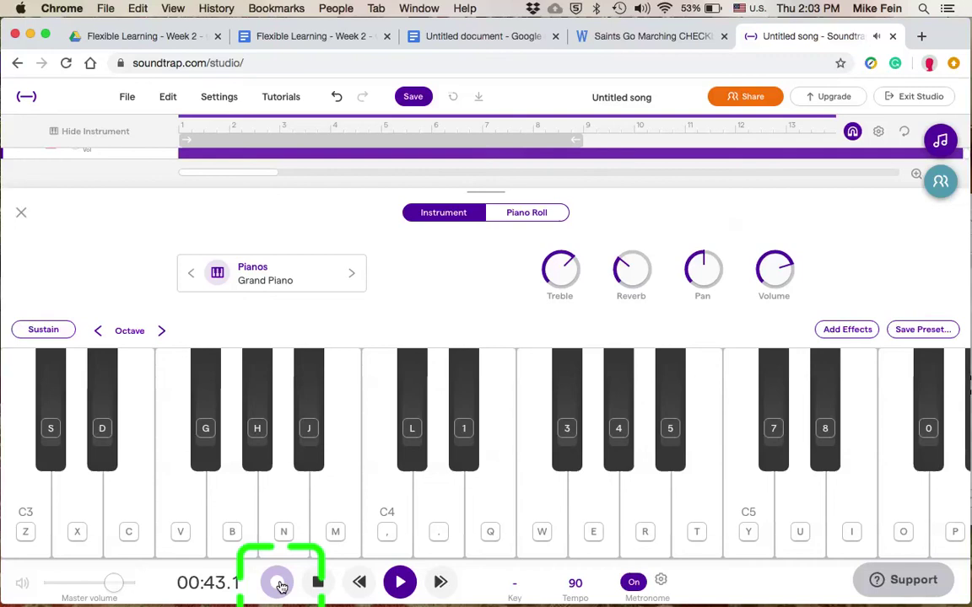
# - Stop recording at 00:44.2, close the instrument keyboard, and select the melody region
pyautogui.click(319, 583)
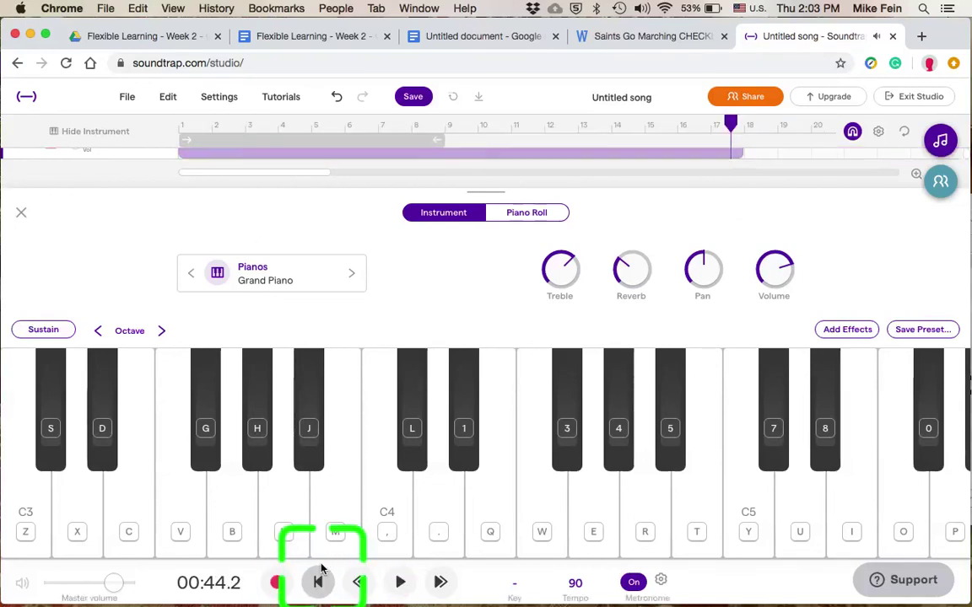
pyautogui.click(445, 288)
pyautogui.click(425, 207)
pyautogui.click(346, 153)
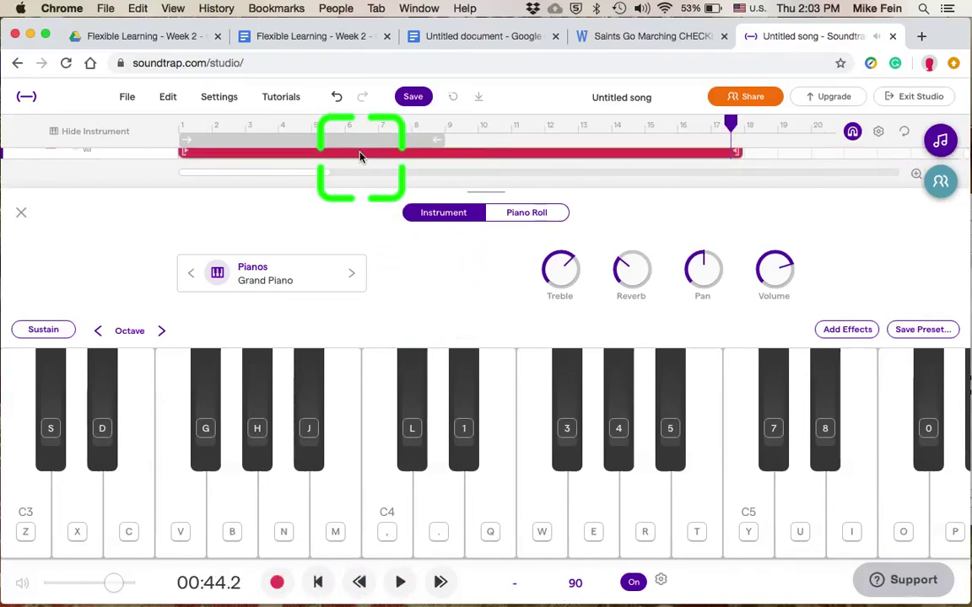
pyautogui.click(22, 215)
pyautogui.click(280, 175)
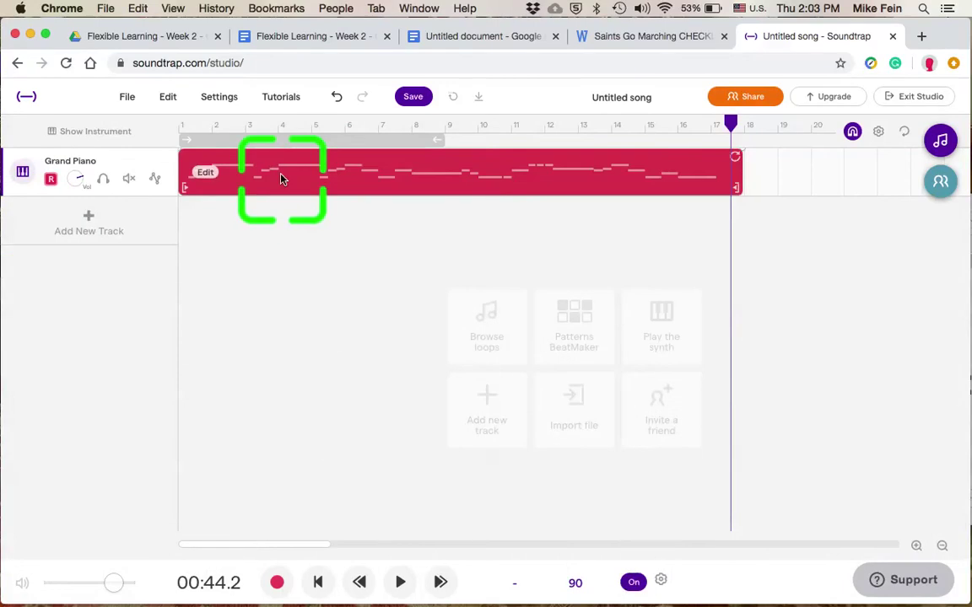
# - Quantize the melody region's notes to 1/4 from its options menu
pyautogui.click(206, 174)
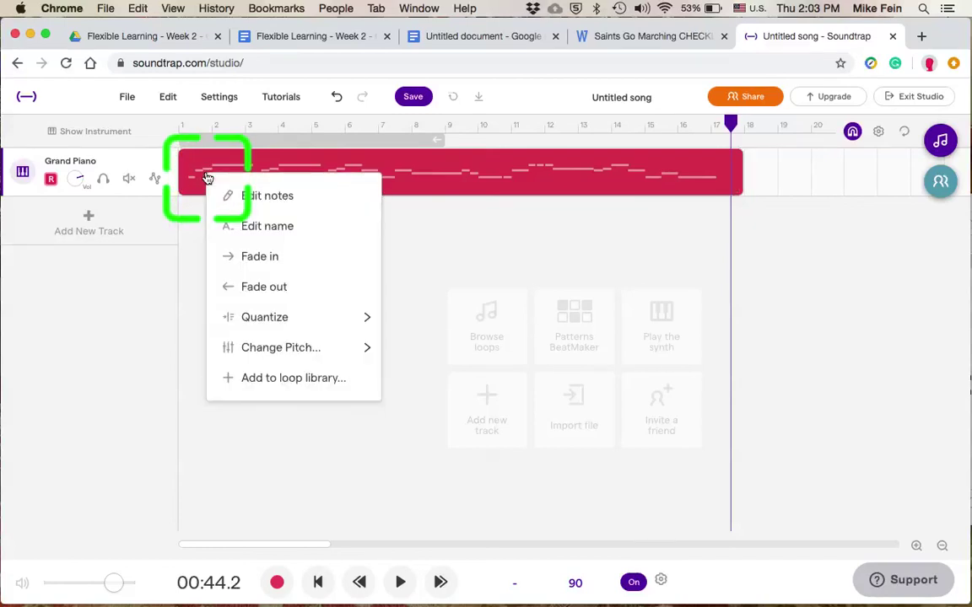
pyautogui.moveTo(264, 317)
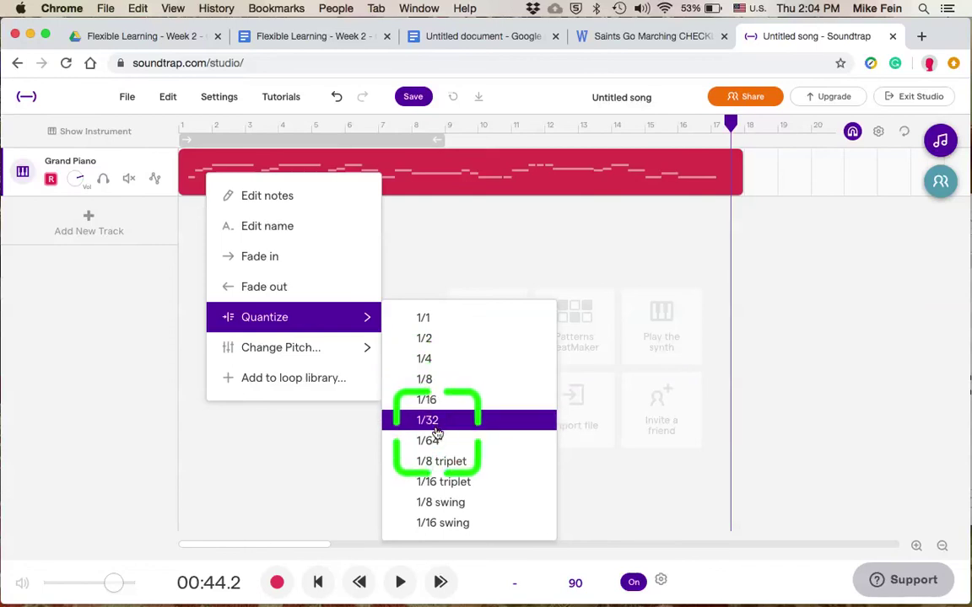
pyautogui.click(432, 361)
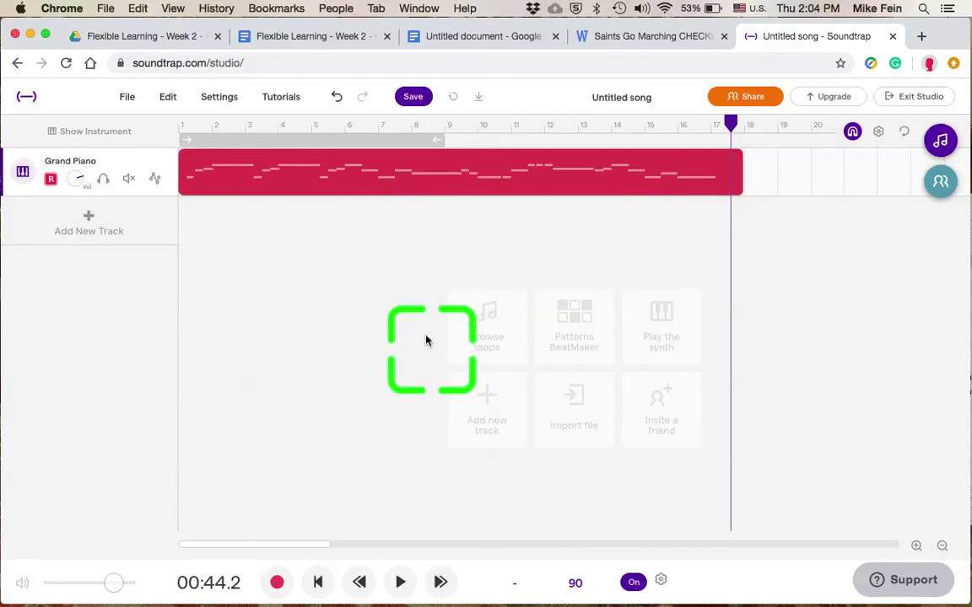
# - Open the melody in the piano roll, zoom in twice, and scroll back to bar 1
pyautogui.doubleClick(302, 180)
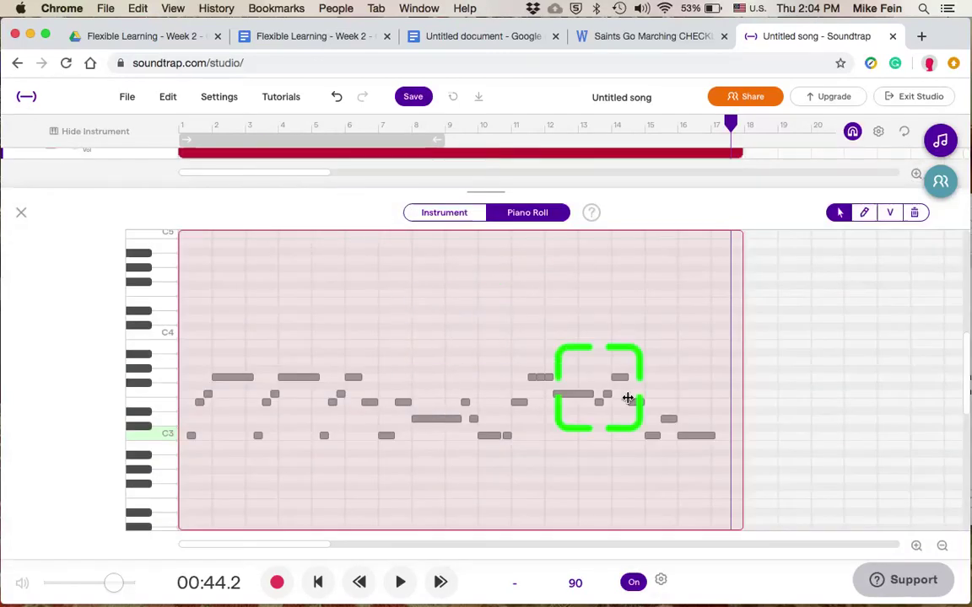
pyautogui.click(916, 545)
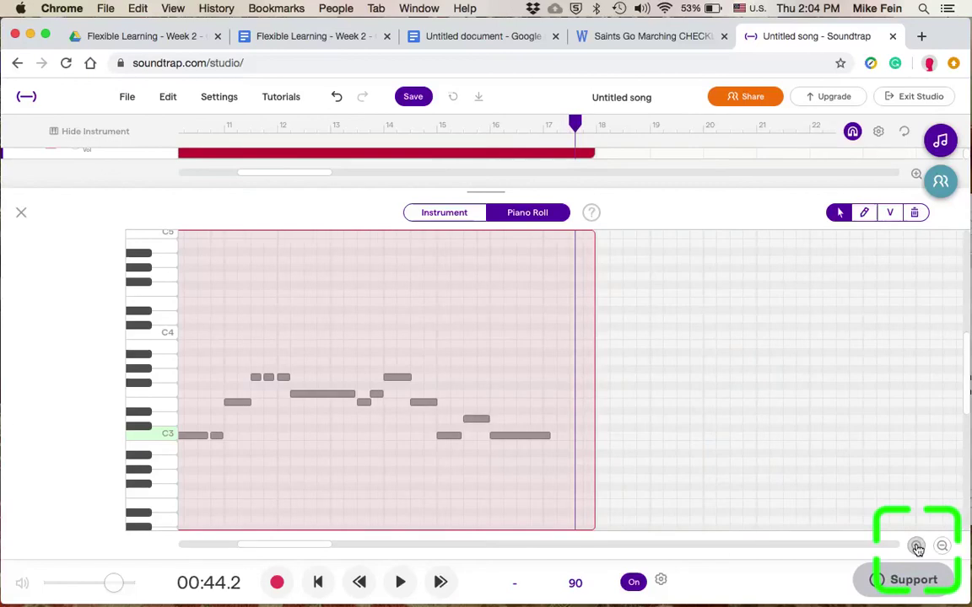
pyautogui.click(916, 545)
pyautogui.hscroll(-10, 604, 440)
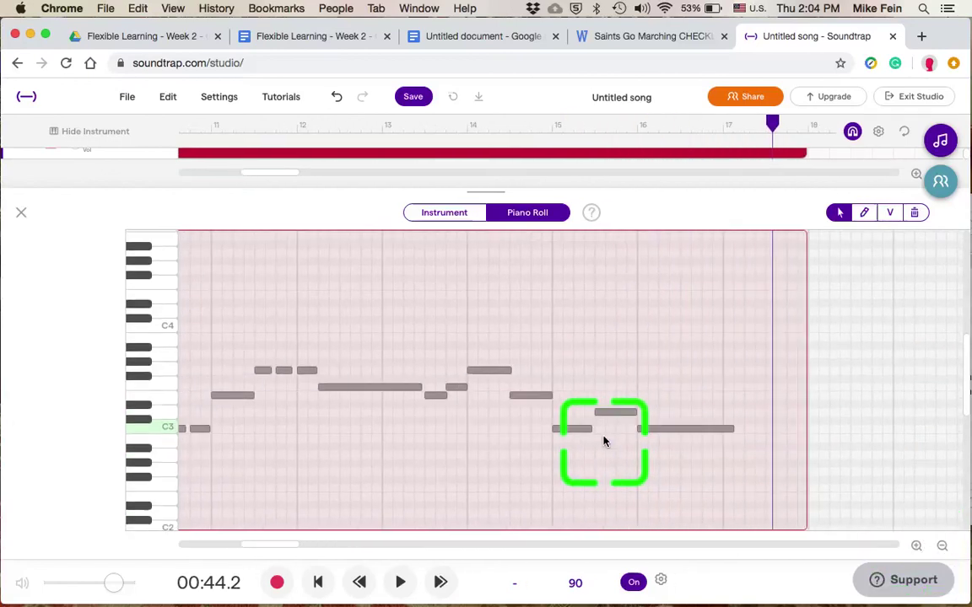
pyautogui.hscroll(-10, 604, 440)
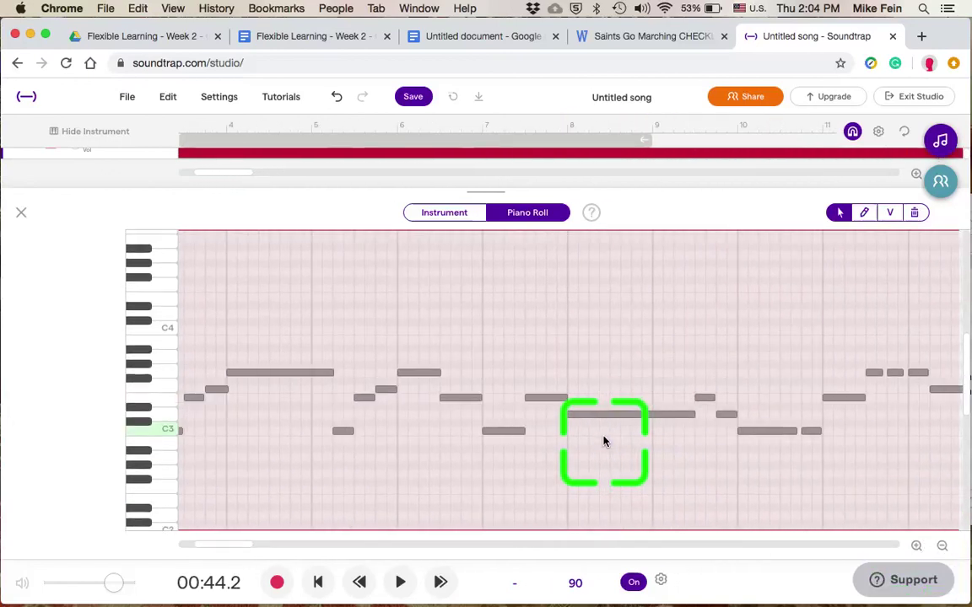
pyautogui.scroll(-1, 604, 440)
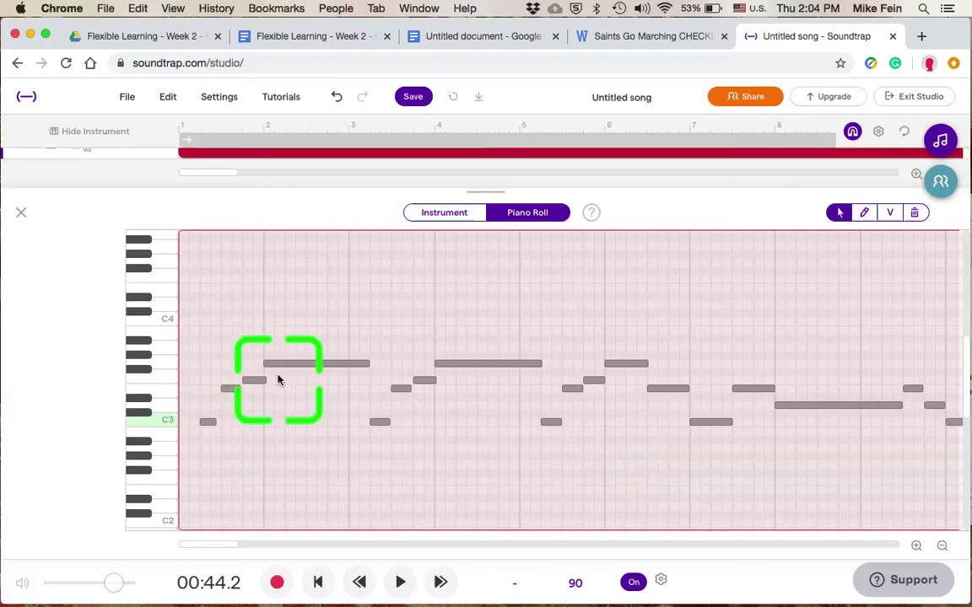
# - Check the metronome settings, then play the melody from the start of the song
pyautogui.click(662, 582)
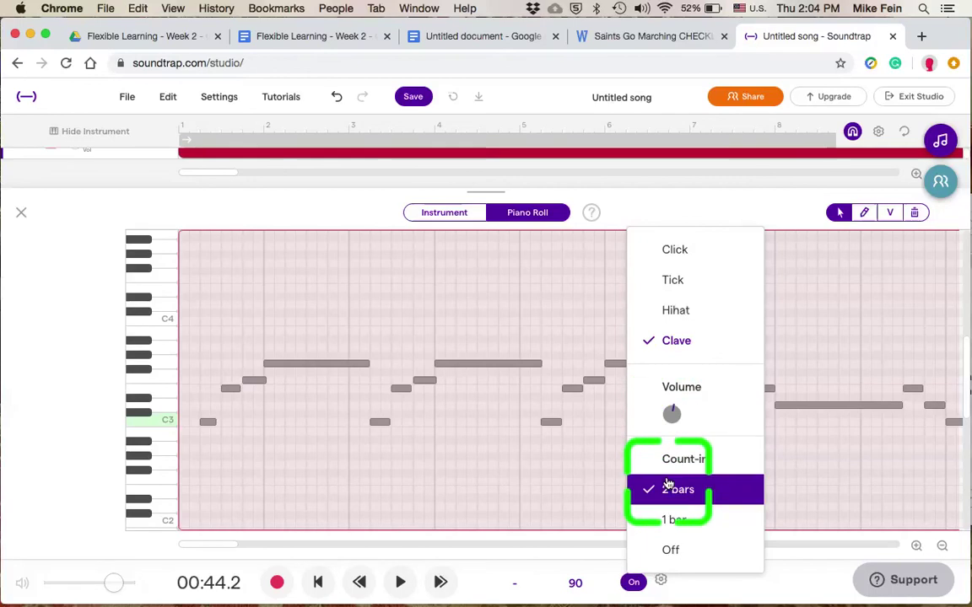
pyautogui.click(517, 463)
pyautogui.click(312, 582)
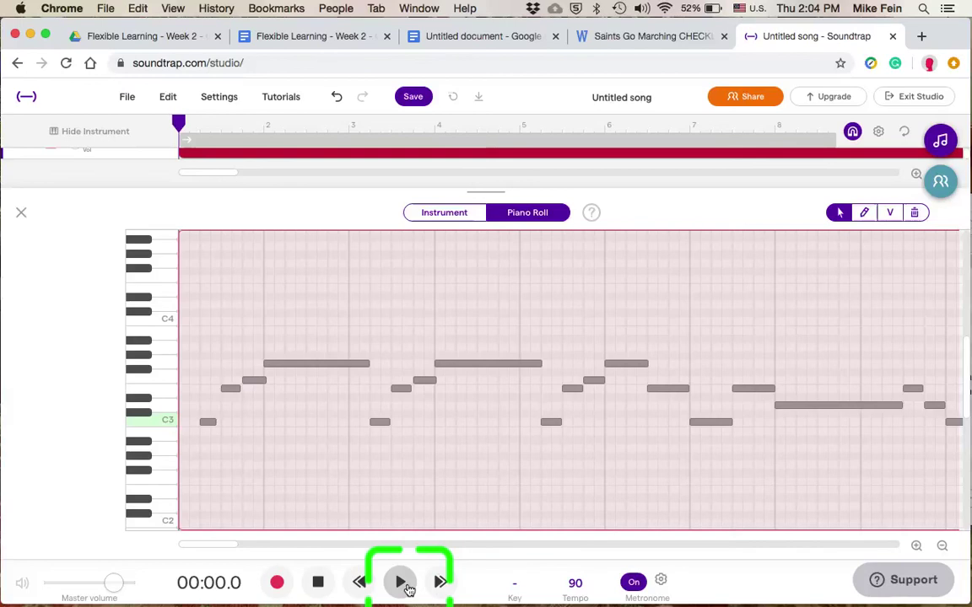
pyautogui.click(402, 583)
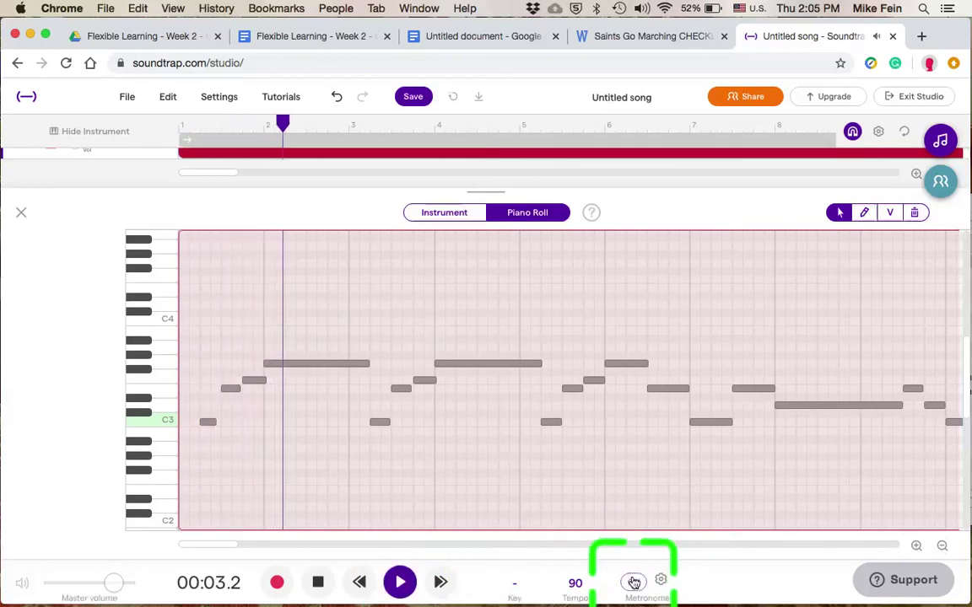
# - Recheck the metronome settings and follow playback along the scrollbar to the final note in bar 17
pyautogui.click(658, 582)
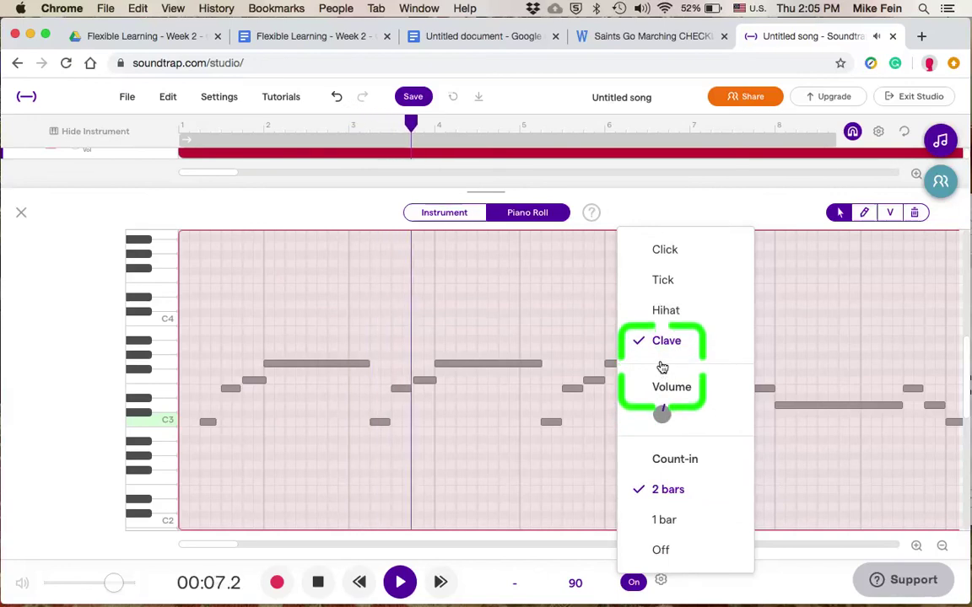
pyautogui.click(564, 314)
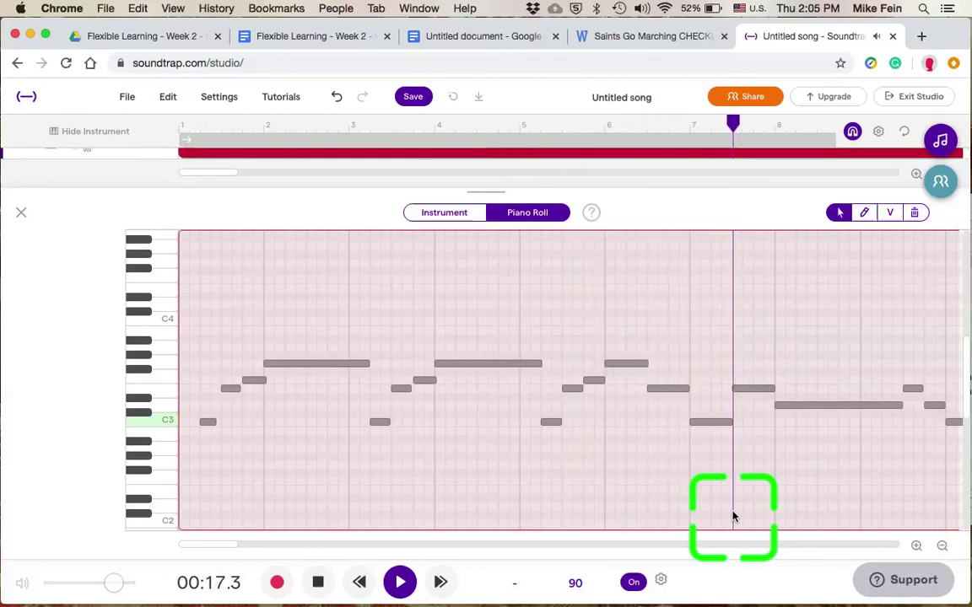
pyautogui.moveTo(247, 547); pyautogui.dragTo(280, 546)
pyautogui.click(395, 460)
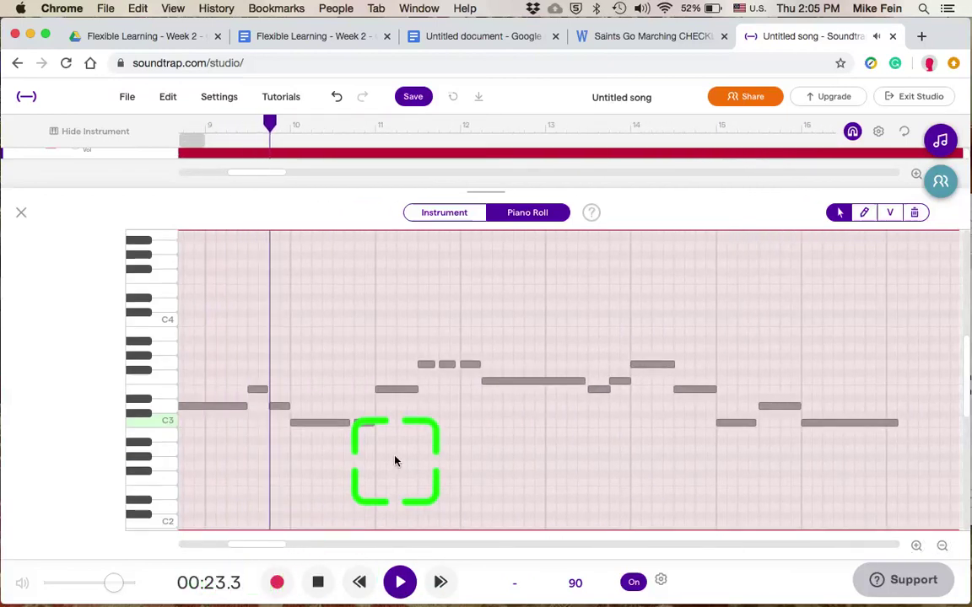
pyautogui.click(280, 544)
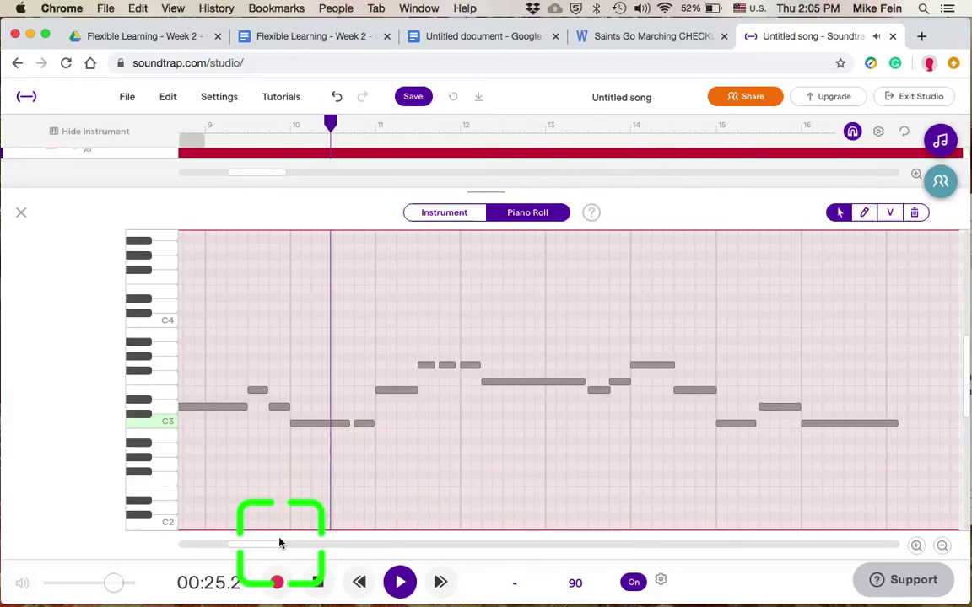
pyautogui.click(268, 552)
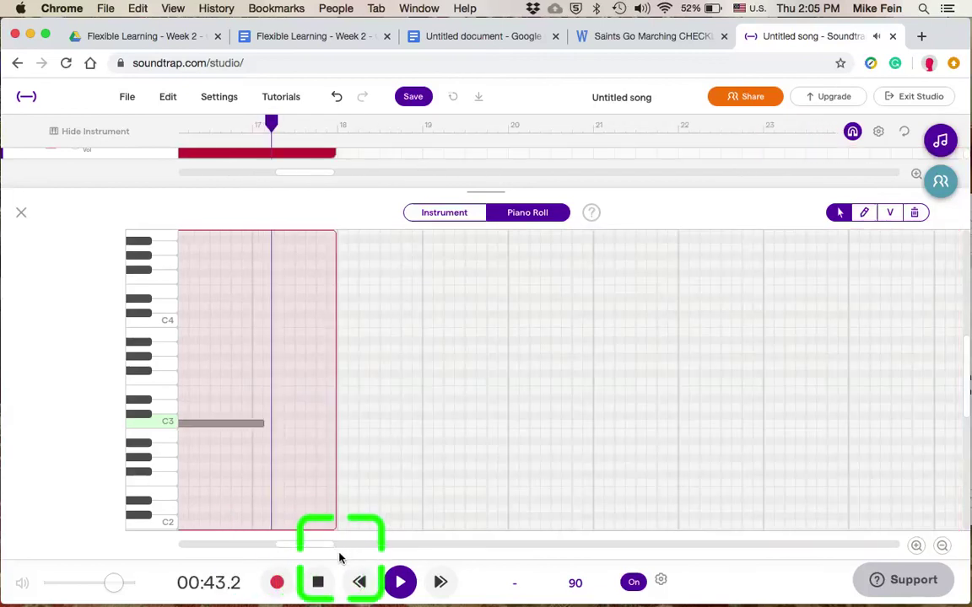
# - Stop playback and trim the final C3 note so it ends at bar 17
pyautogui.click(317, 581)
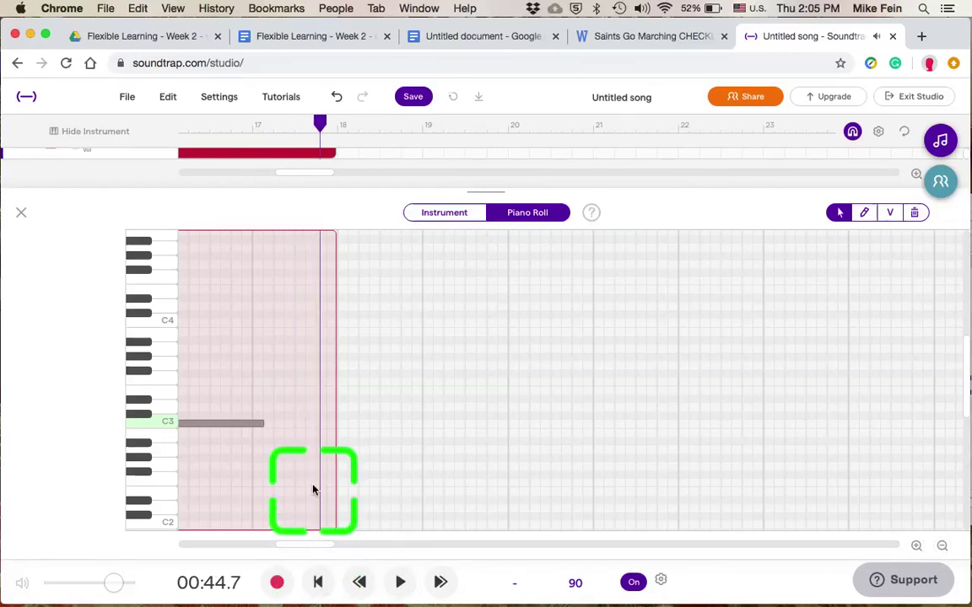
pyautogui.hscroll(-2, 312, 489)
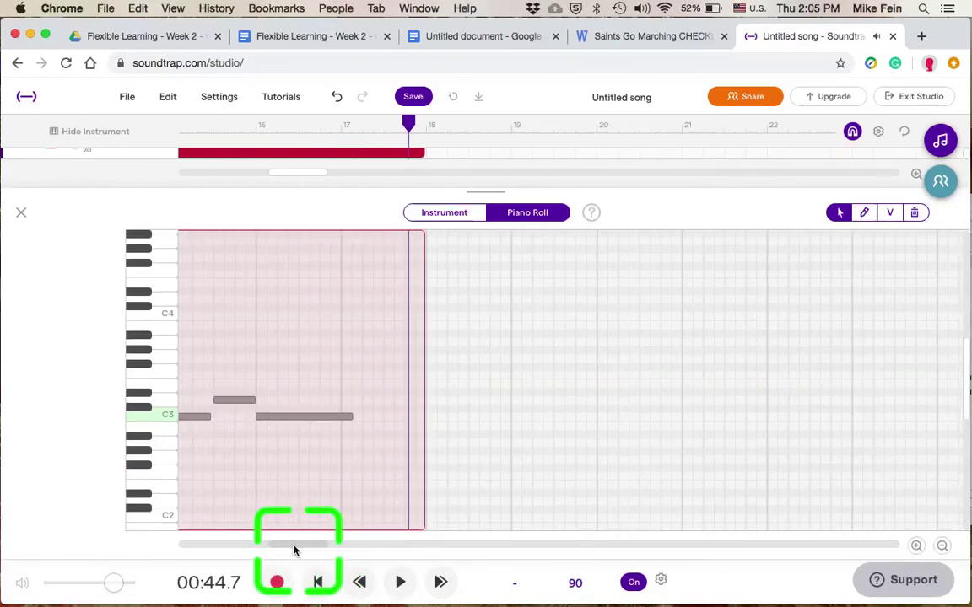
pyautogui.moveTo(293, 550); pyautogui.dragTo(184, 550)
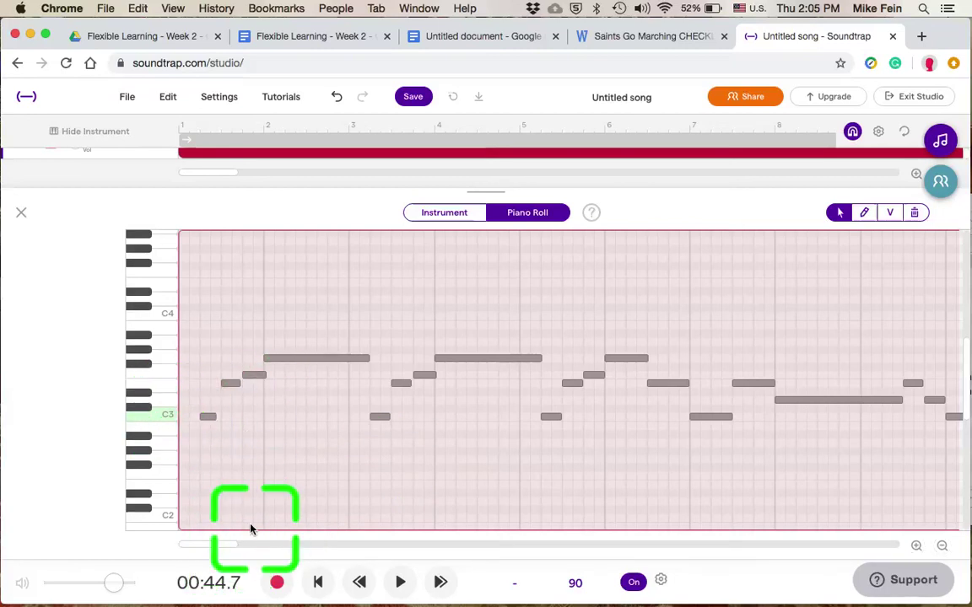
pyautogui.moveTo(224, 550); pyautogui.dragTo(308, 550)
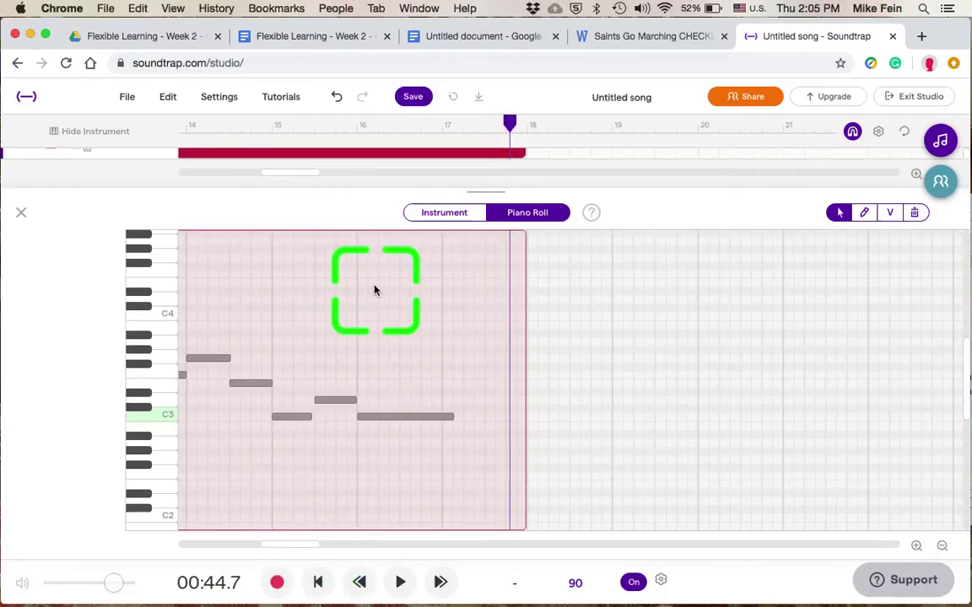
pyautogui.click(358, 126)
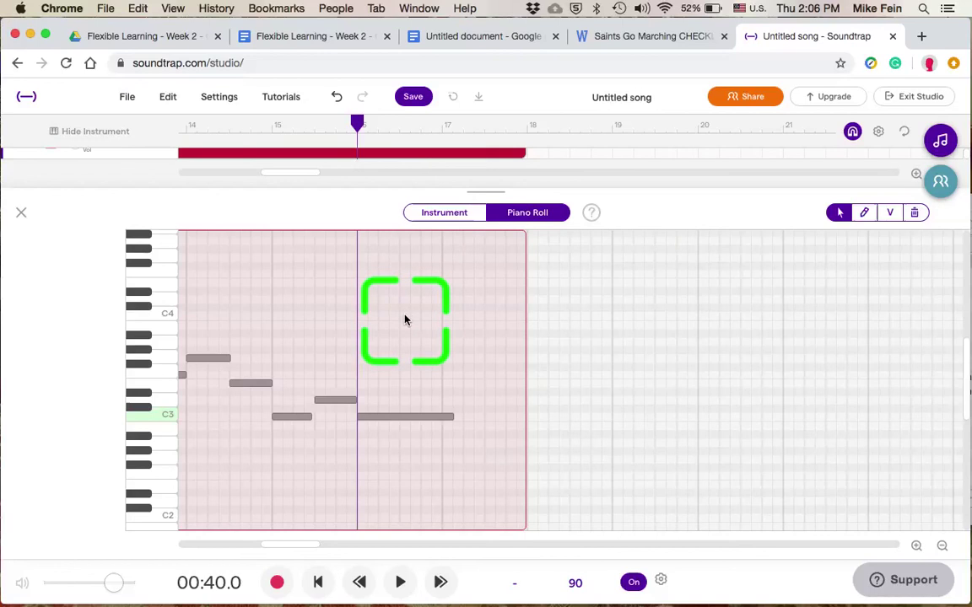
pyautogui.moveTo(451, 416); pyautogui.dragTo(441, 419)
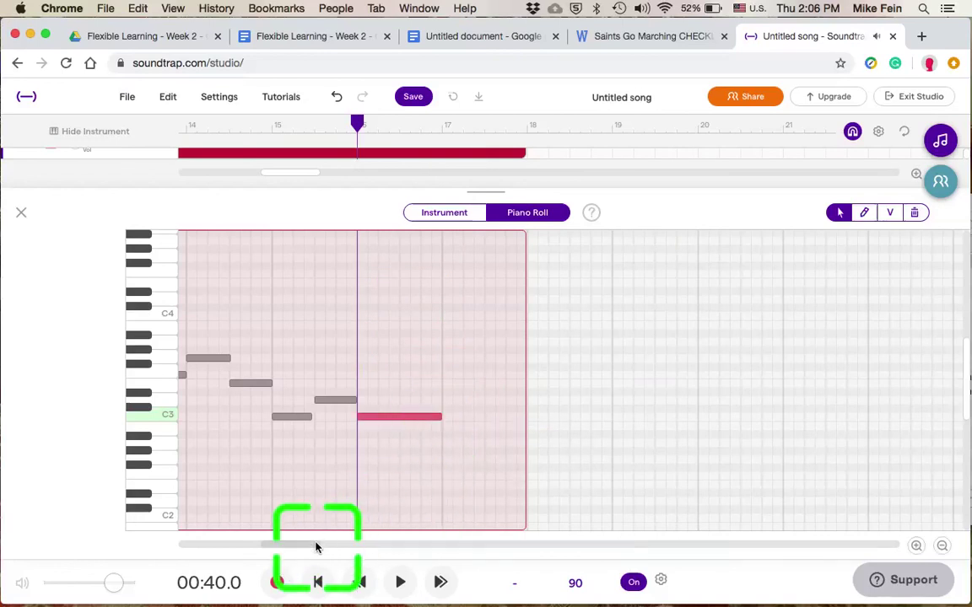
pyautogui.moveTo(309, 549); pyautogui.dragTo(243, 542)
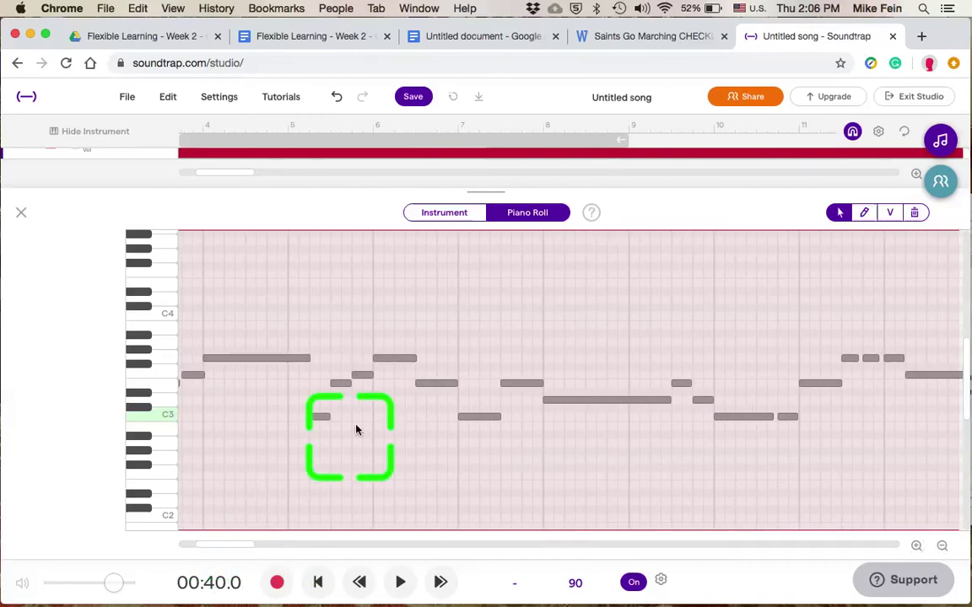
pyautogui.click(385, 363)
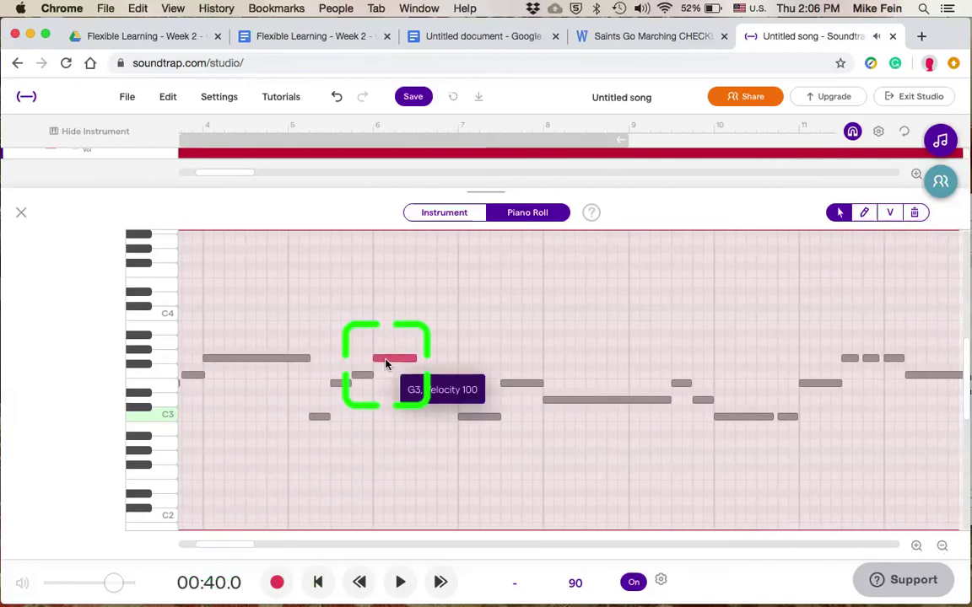
pyautogui.moveTo(386, 363)
pyautogui.mouseDown()
pyautogui.moveTo(430, 358)
pyautogui.moveTo(393, 368)
pyautogui.moveTo(384, 353)
pyautogui.moveTo(385, 361)
pyautogui.mouseUp()
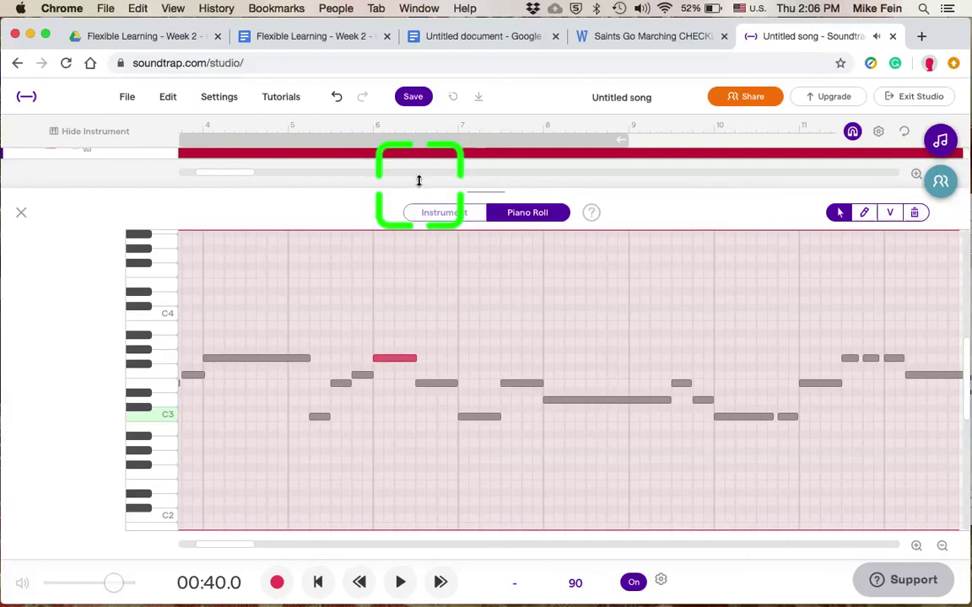
# - Rename the song to 'Saints Go Marching' plus the author's surname and save it
pyautogui.click(414, 96)
pyautogui.click(417, 98)
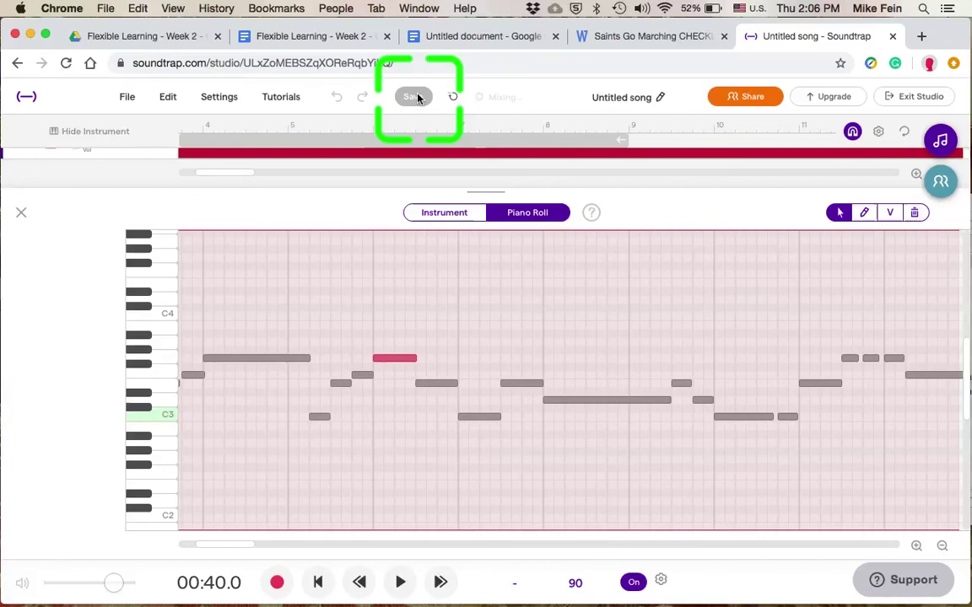
pyautogui.click(654, 96)
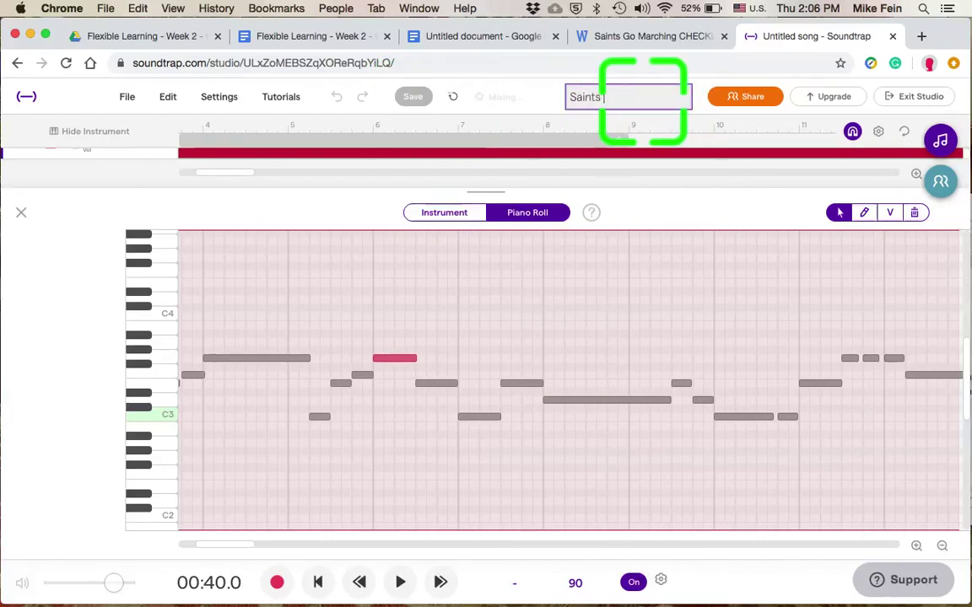
pyautogui.write('Go Marching FE')
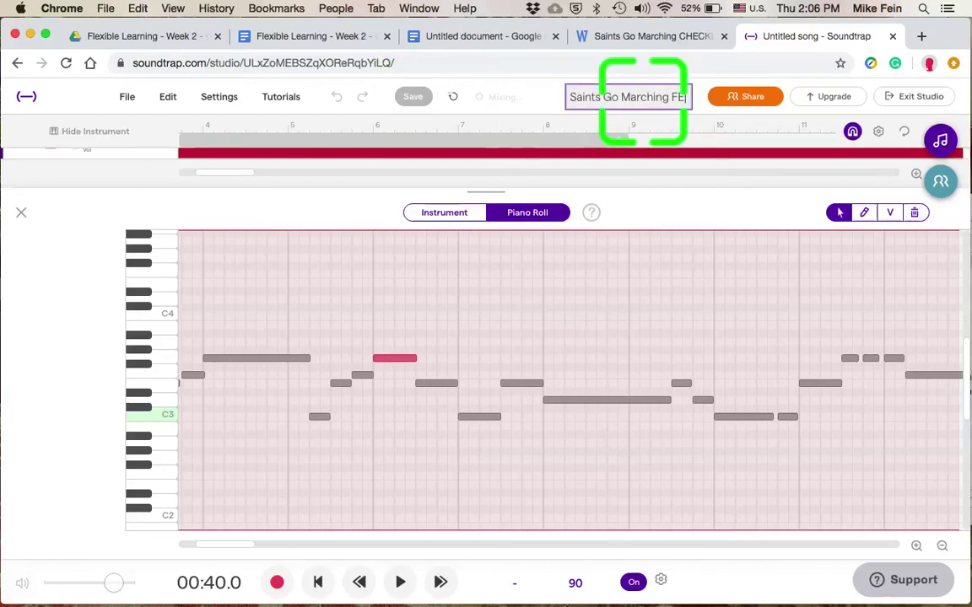
pyautogui.write('IN')
pyautogui.press('Return')
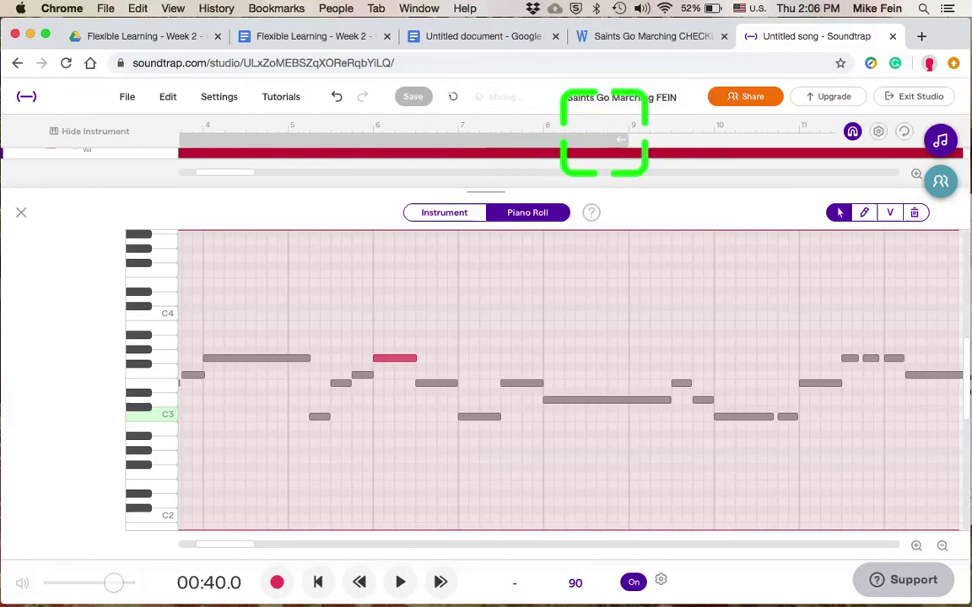
pyautogui.click(413, 98)
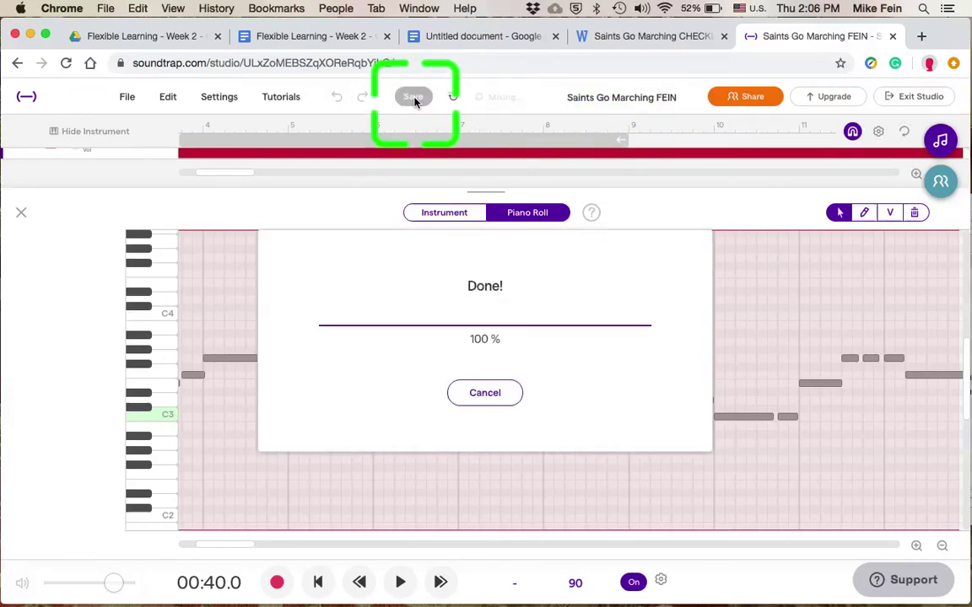